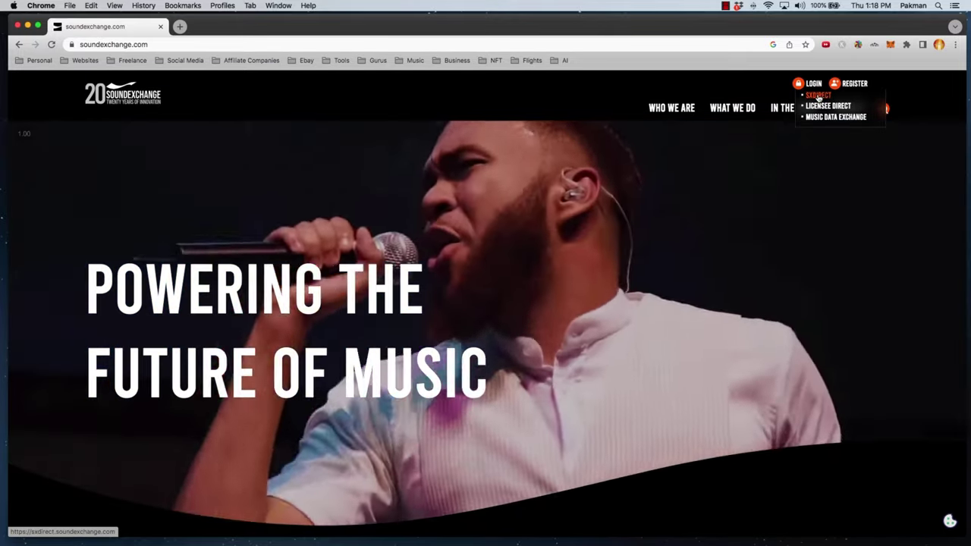
Step: Log in to SXDirect with the prefilled credentials and open the account settings of the Pakman Music registrant
left_click(819, 96)
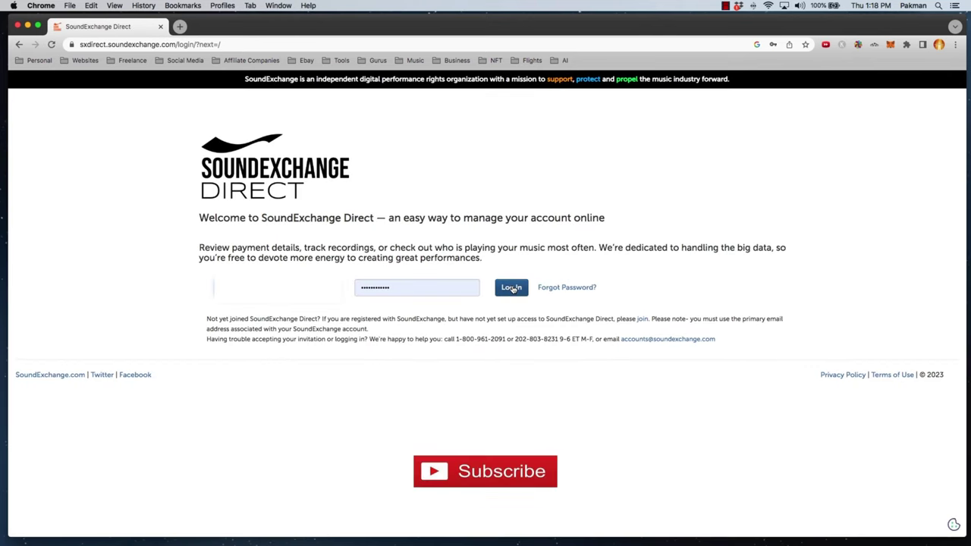
left_click(512, 290)
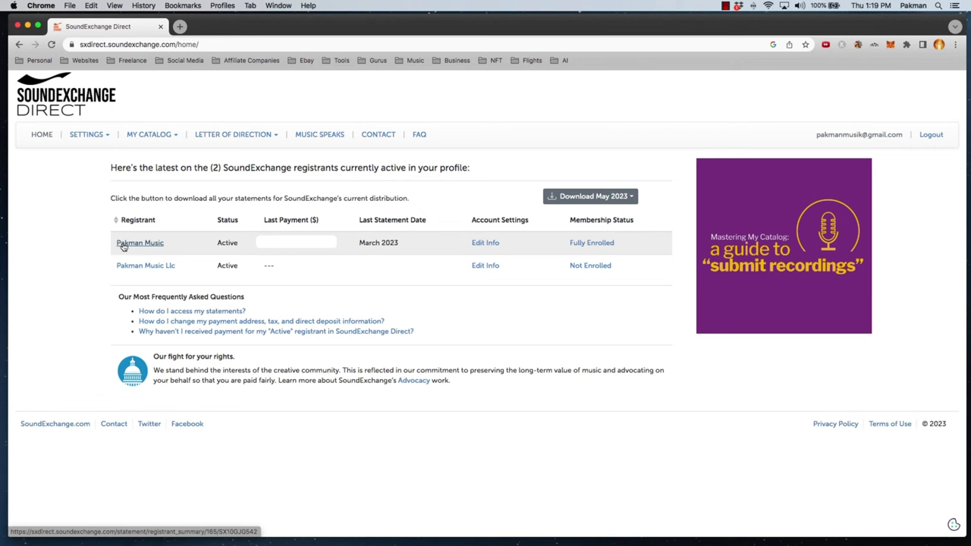
left_click(485, 243)
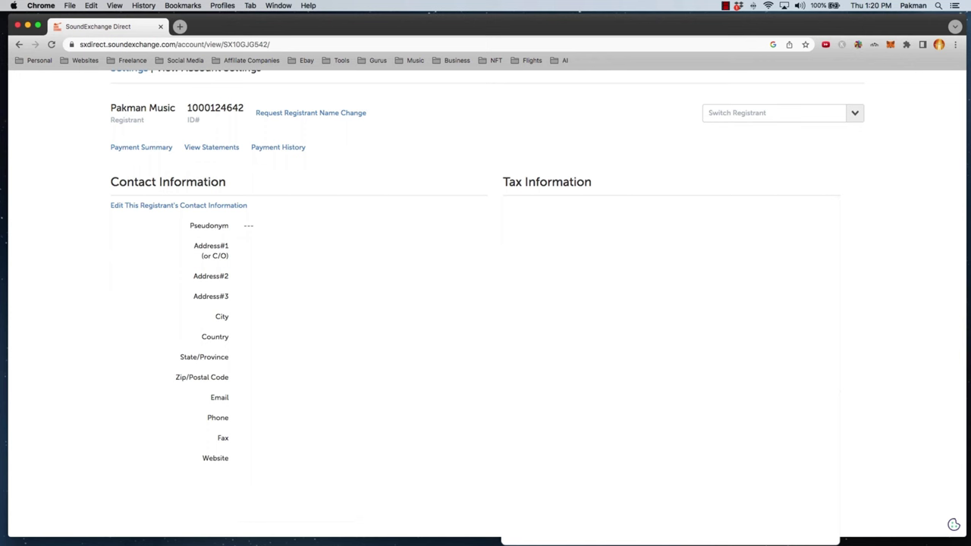
scroll(76, 210, "up", 3)
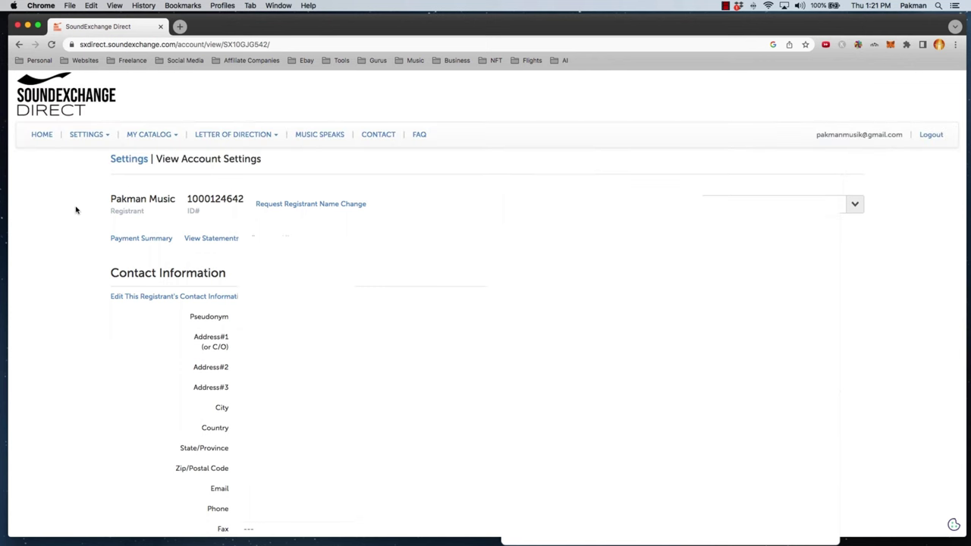
Step: Start an artist claim for the Pakman Music registrant from Search & Claim and continue to the recording search
left_click(149, 137)
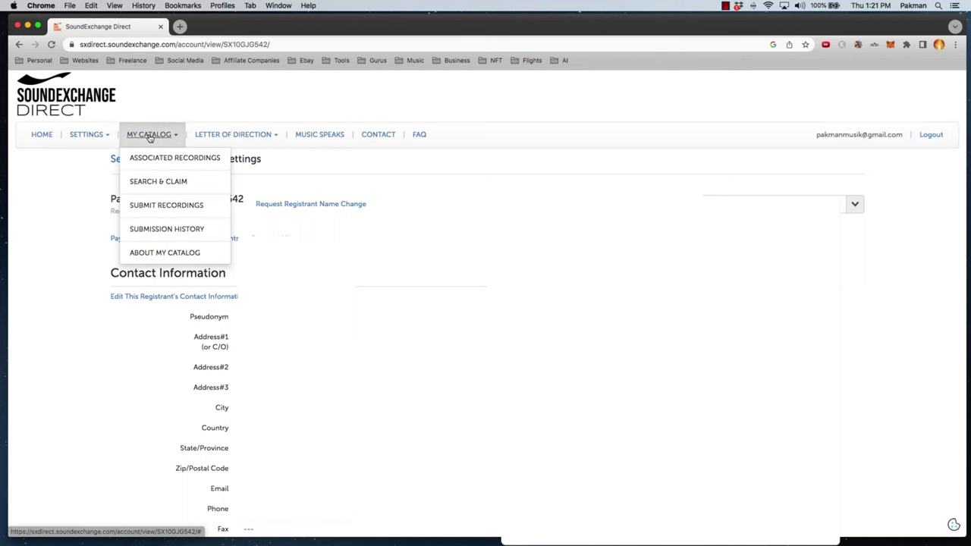
left_click(198, 184)
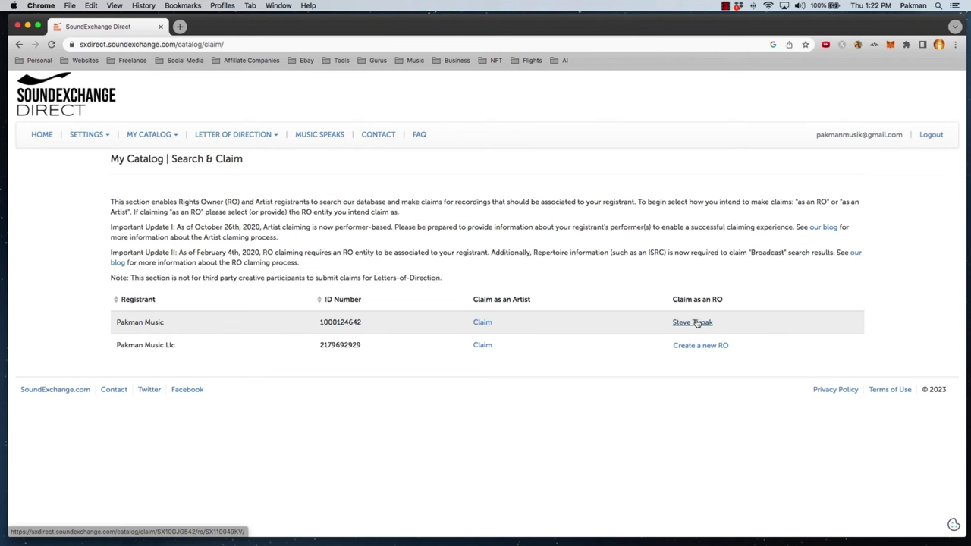
left_click(482, 323)
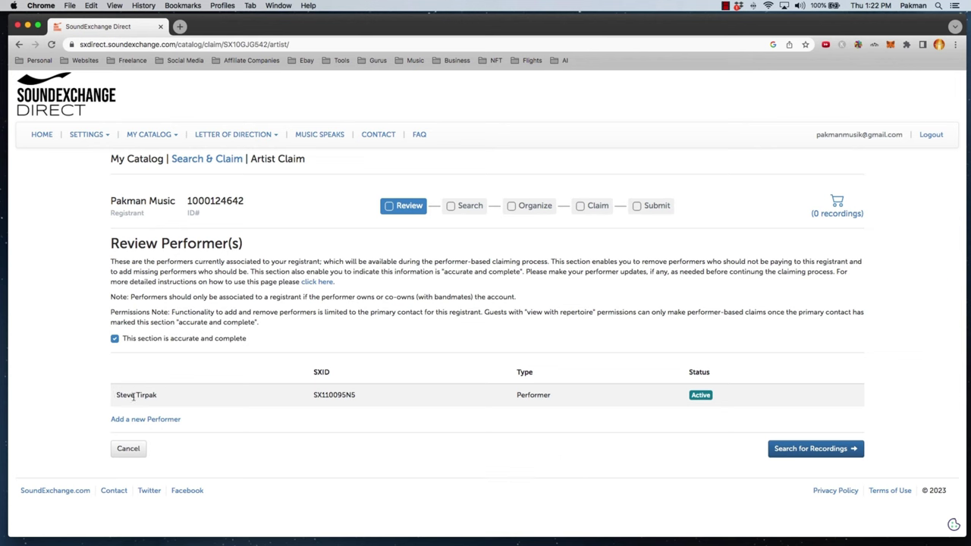
left_click(822, 449)
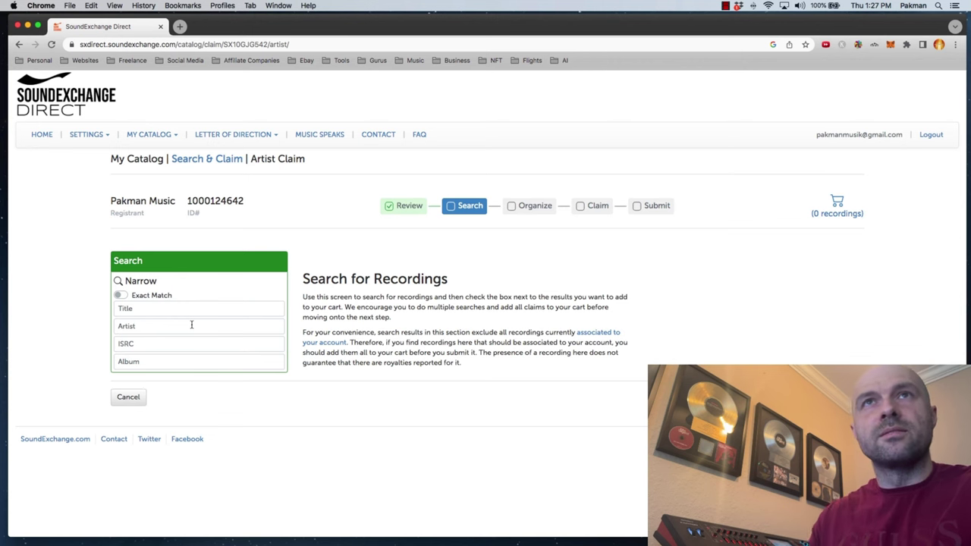
Step: Search for recordings using the performer's full name as the artist
left_click(191, 324)
type("steve ")
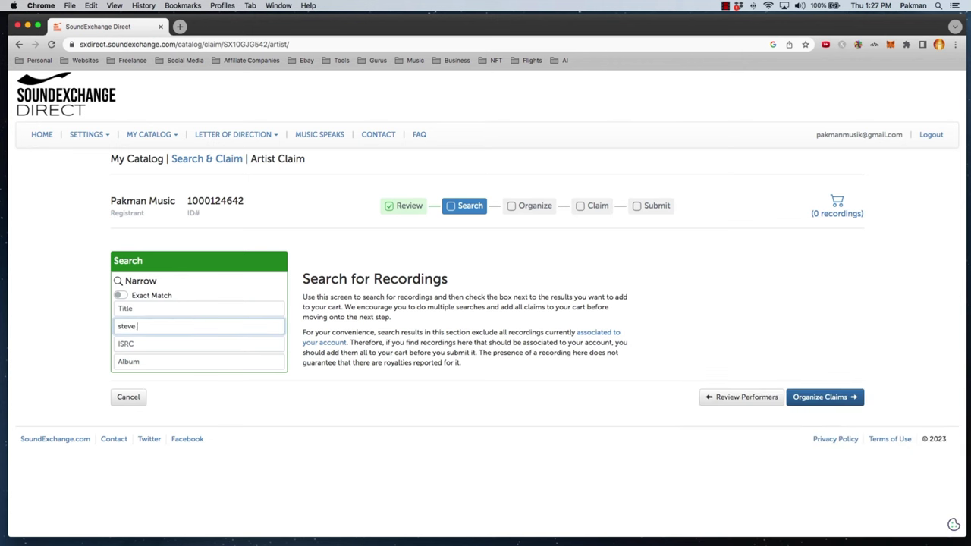
type("tirpak")
key("Return")
left_click(836, 454)
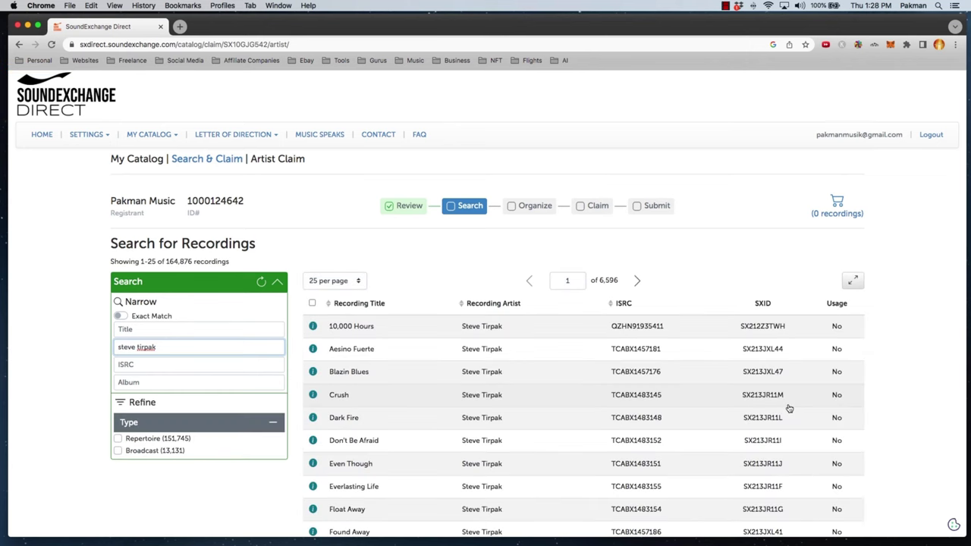
Step: Look over the first page of artist results and show 100 recordings per page
triple_click(209, 347)
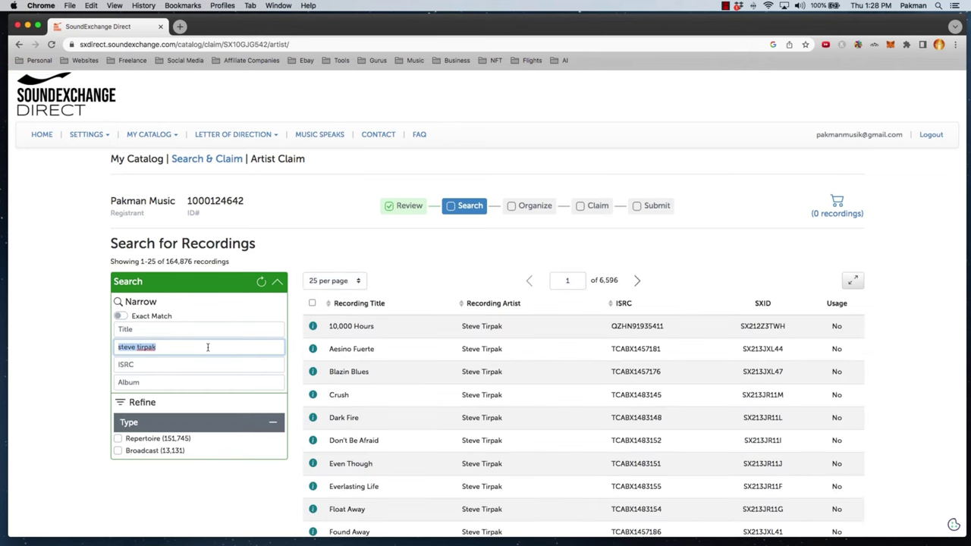
scroll(414, 353, "down", 5)
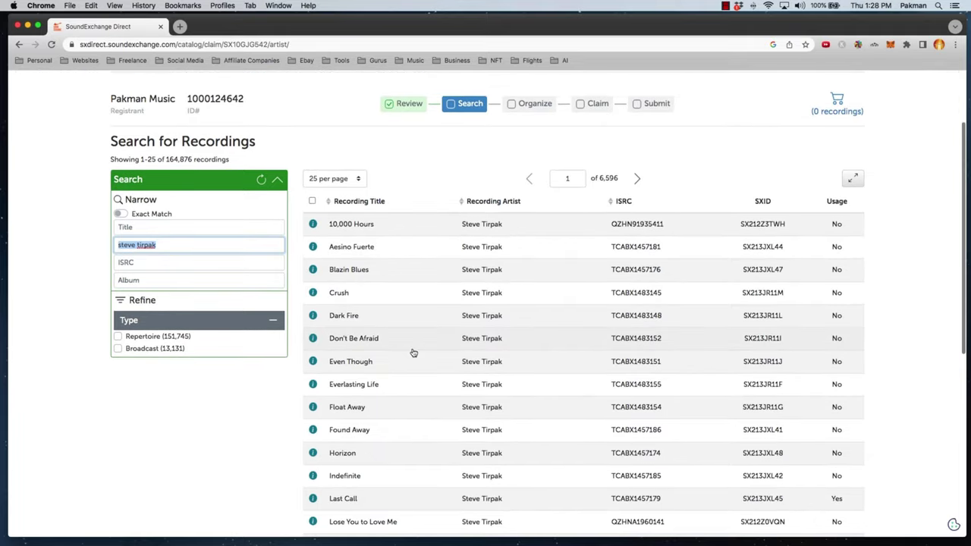
scroll(413, 353, "down", 8)
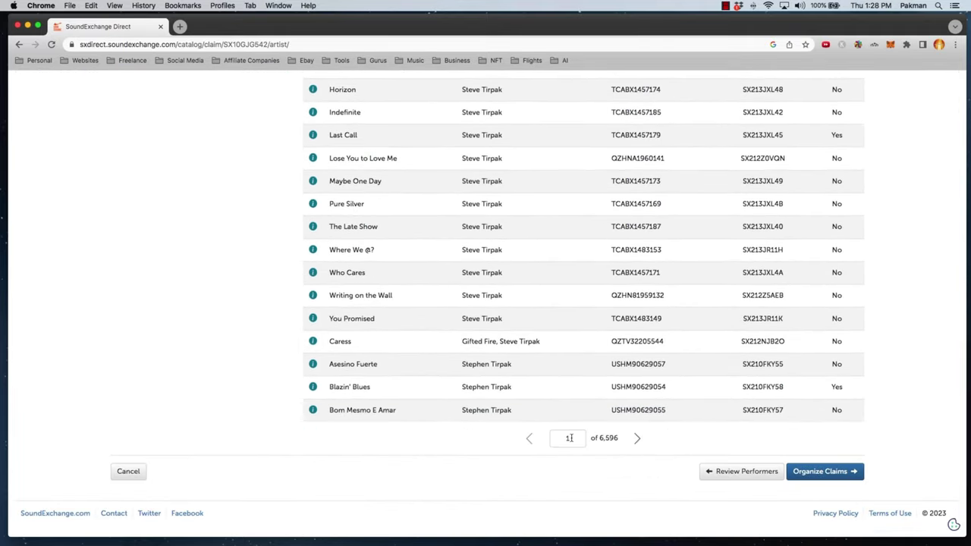
scroll(424, 318, "up", 13)
left_click(334, 280)
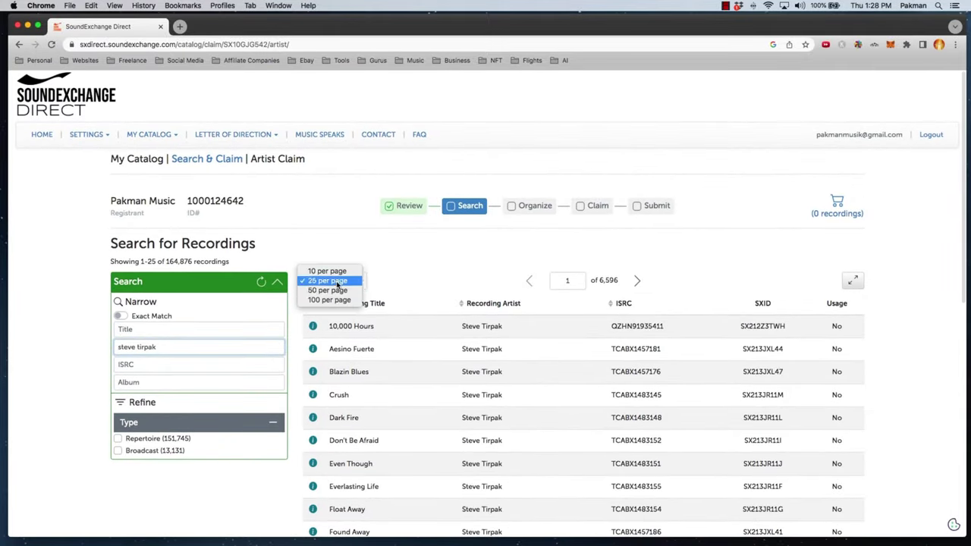
left_click(336, 301)
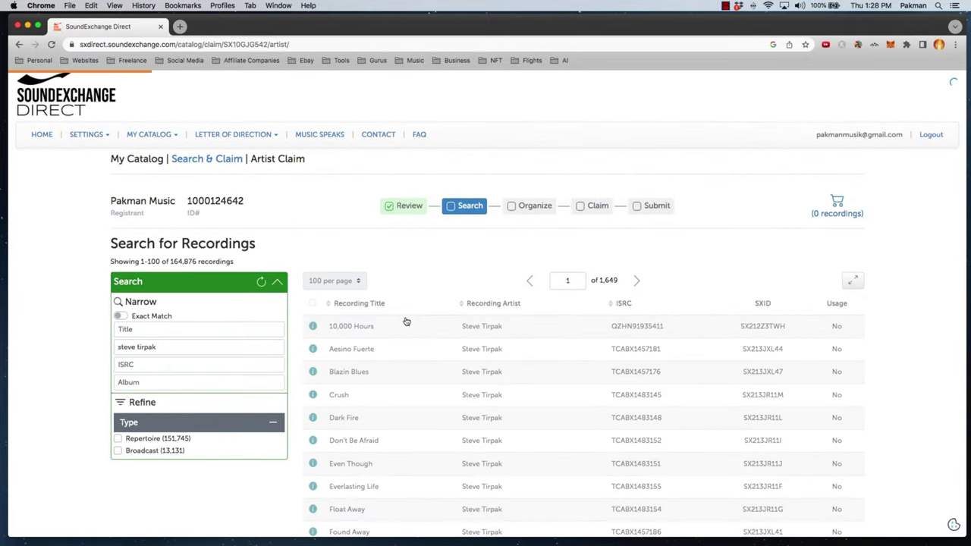
Step: Examine the full page of search results for recording titles, artists and which entries can be selected for a claim
scroll(426, 335, "down", 5)
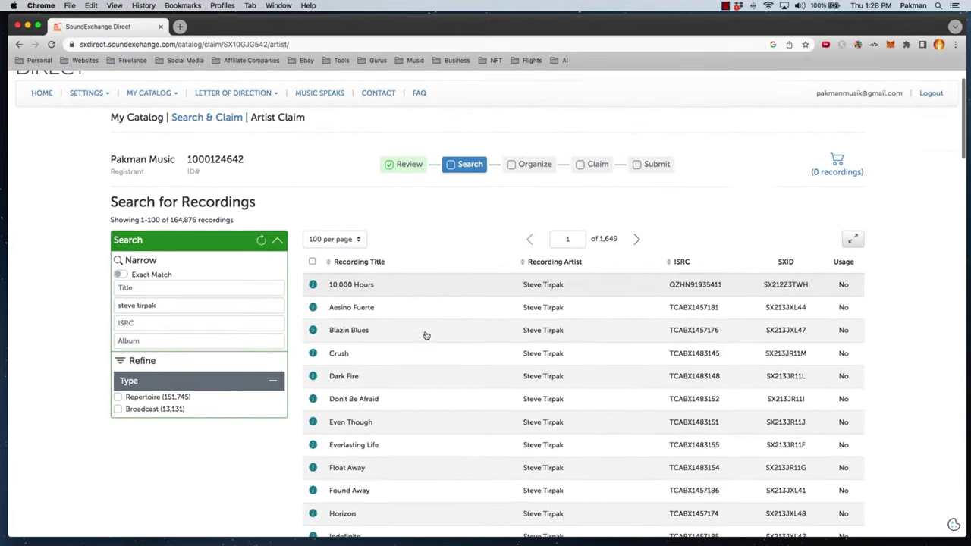
scroll(426, 335, "down", 10)
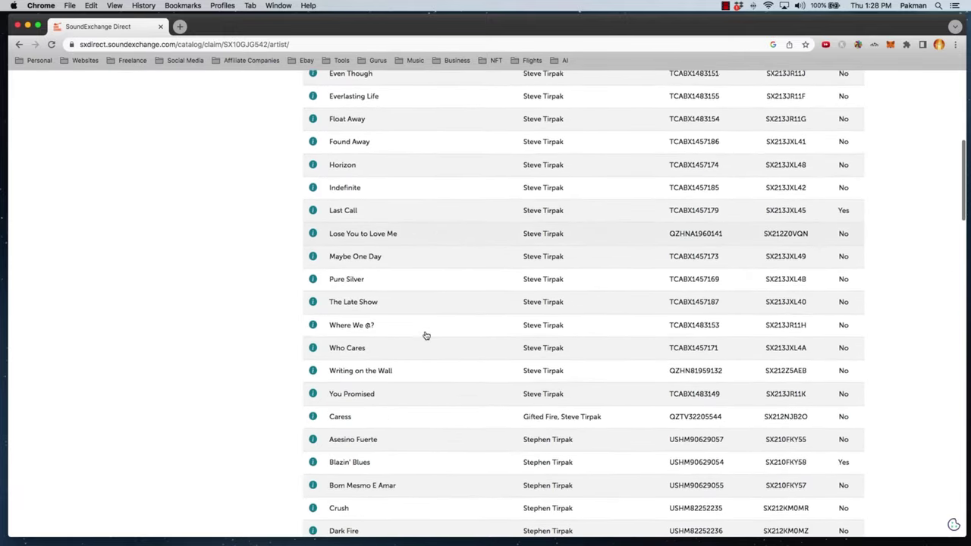
scroll(426, 336, "down", 7)
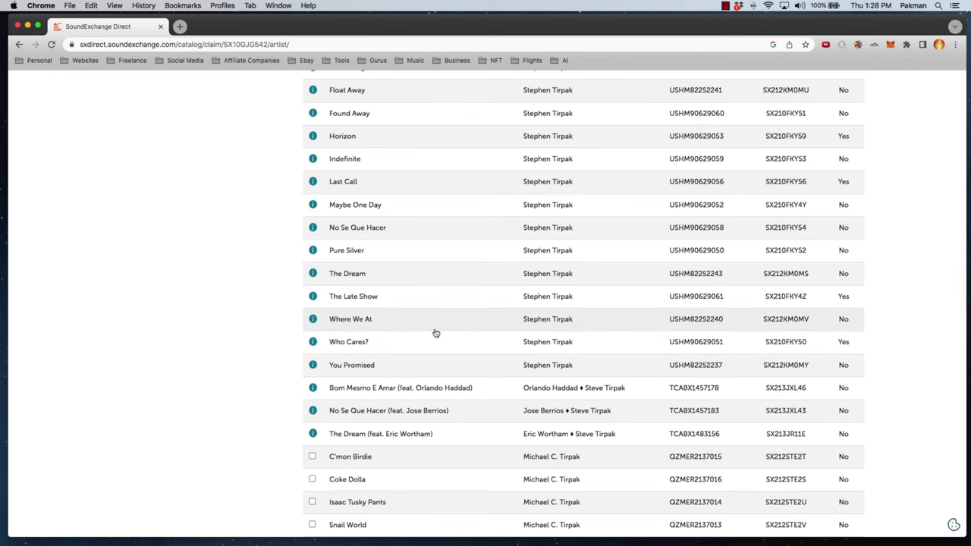
scroll(448, 312, "up", 1)
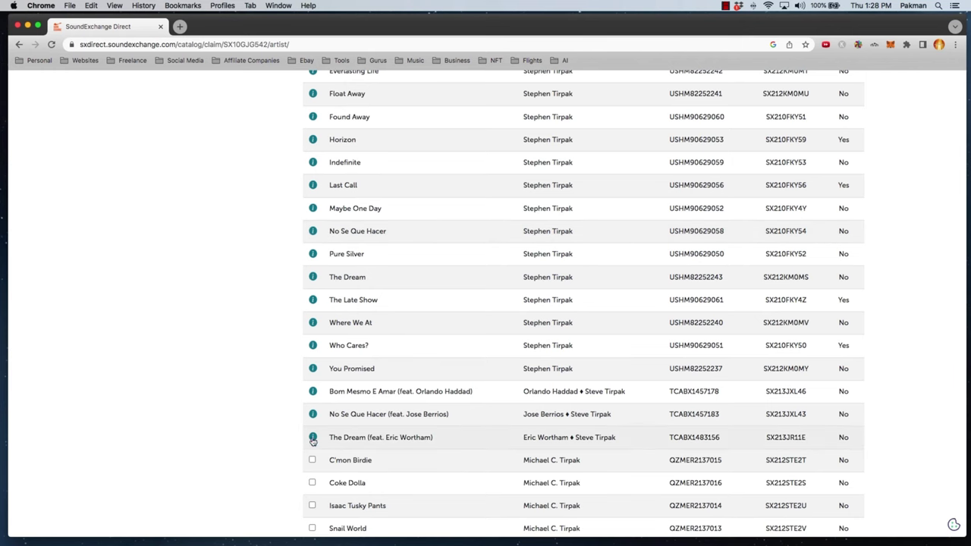
scroll(312, 443, "down", 3)
scroll(310, 349, "up", 10)
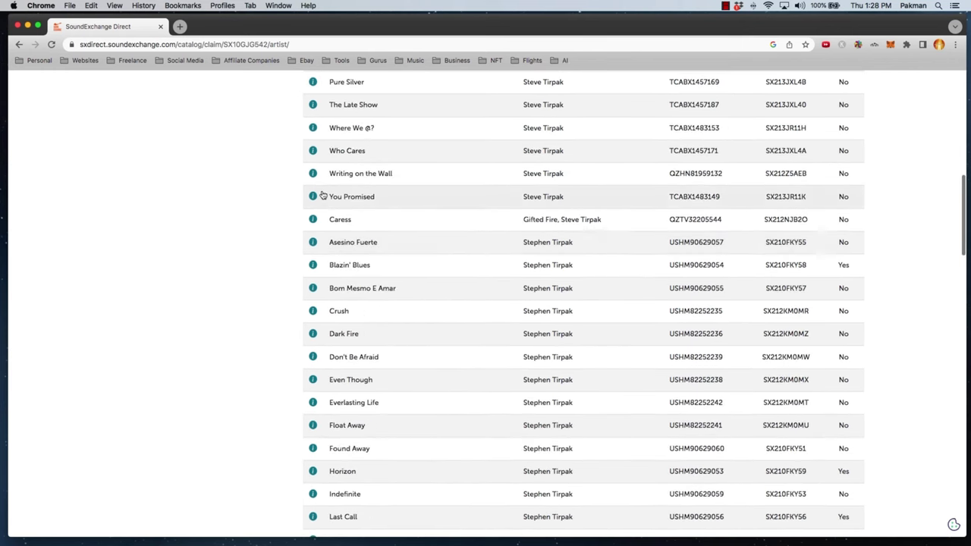
scroll(313, 280, "down", 15)
scroll(312, 364, "down", 6)
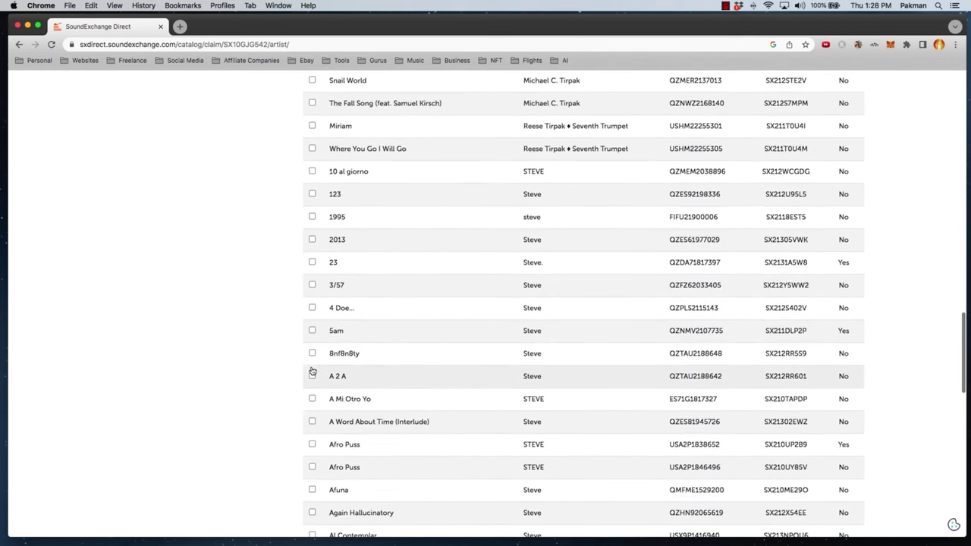
scroll(311, 370, "down", 10)
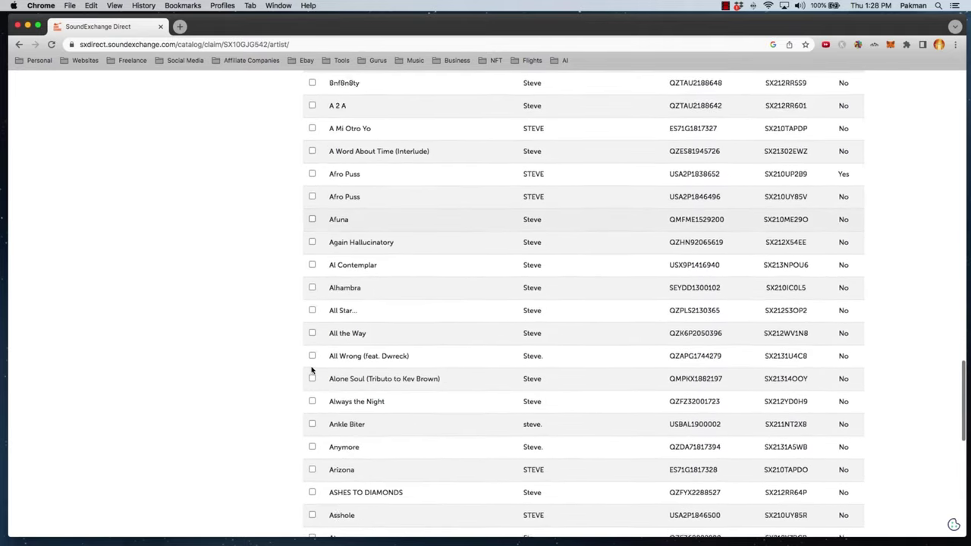
scroll(312, 372, "down", 2)
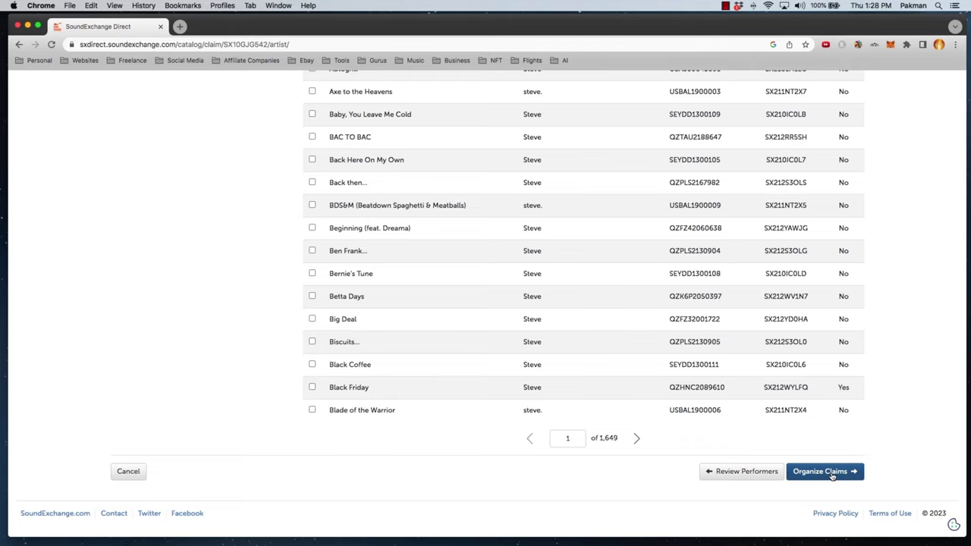
scroll(223, 266, "up", 15)
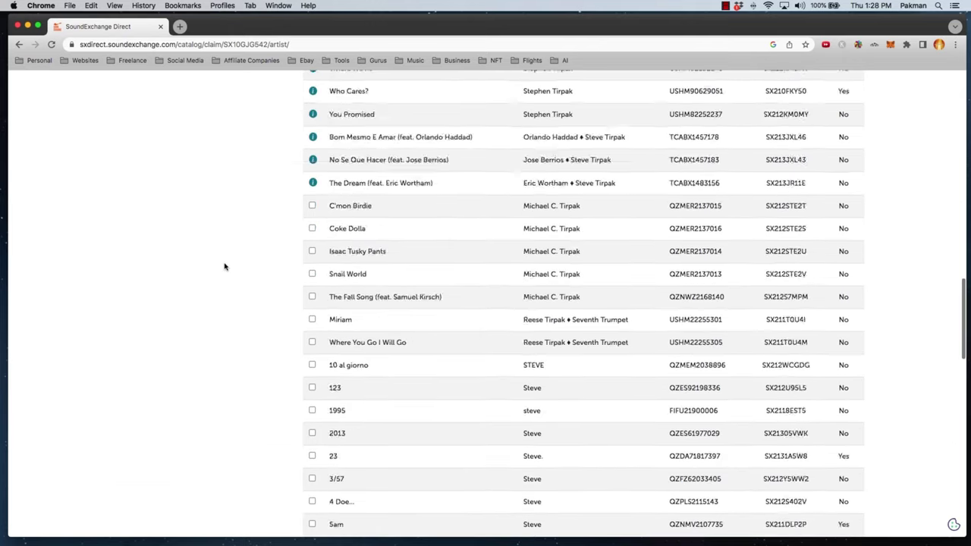
Step: Return to Search & Claim and restart the Pakman Music artist claim up to the recording search
key("super+bracketleft")
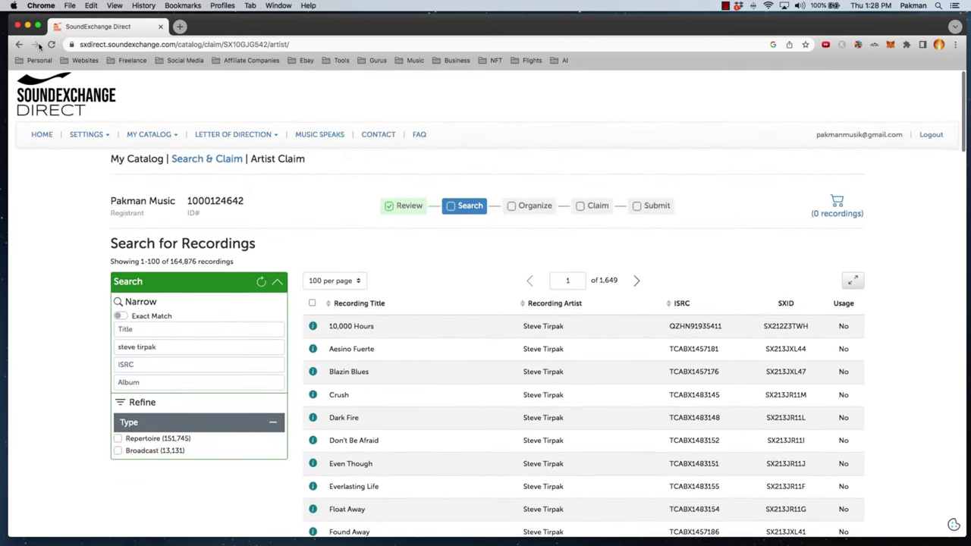
left_click(19, 45)
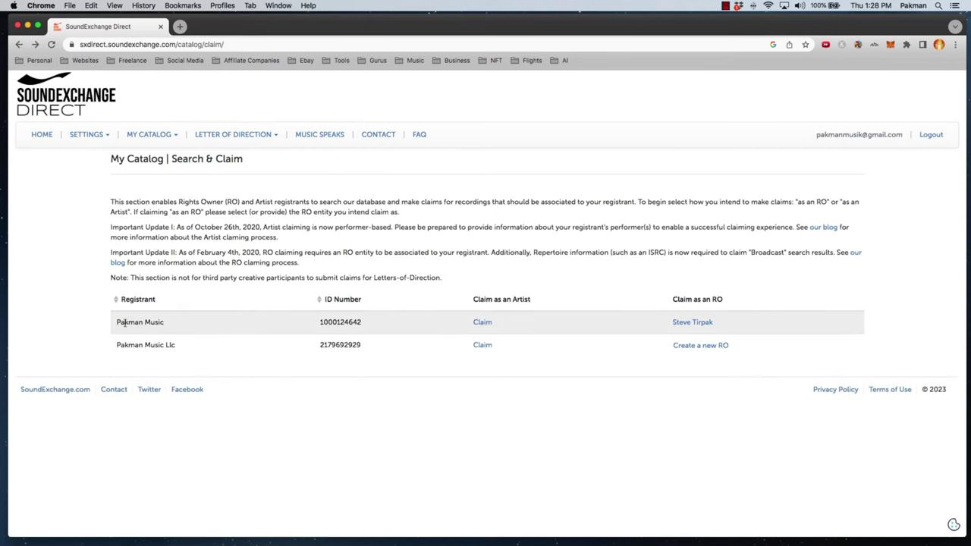
left_click(483, 323)
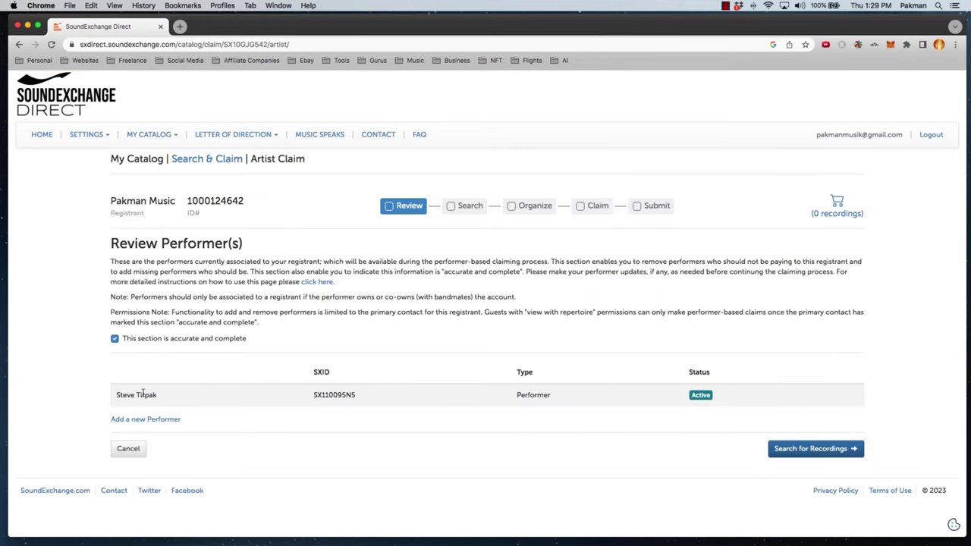
left_click(823, 451)
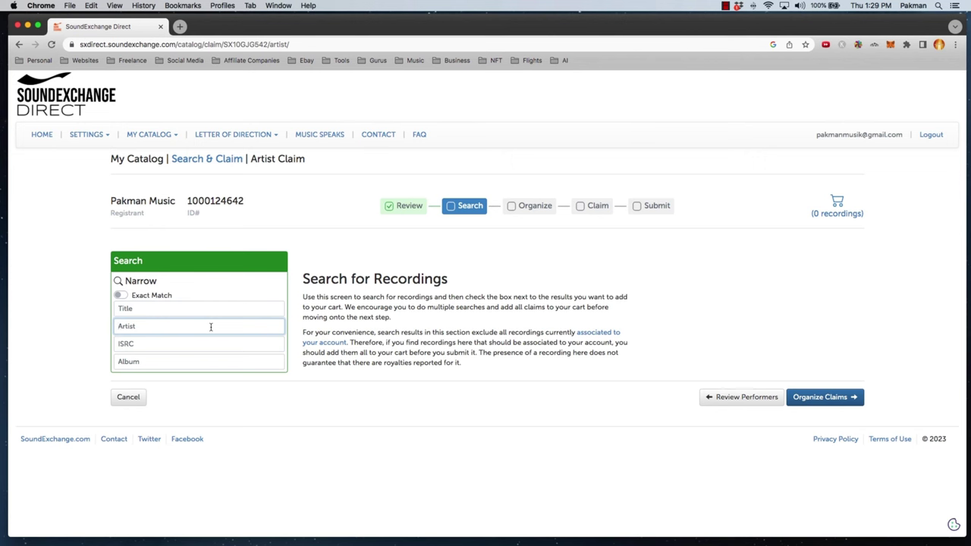
Step: Search for recordings by the artist Pak Knight
type("P")
key("BackSpace")
type("Pak Nigh")
type("ght")
key("Return")
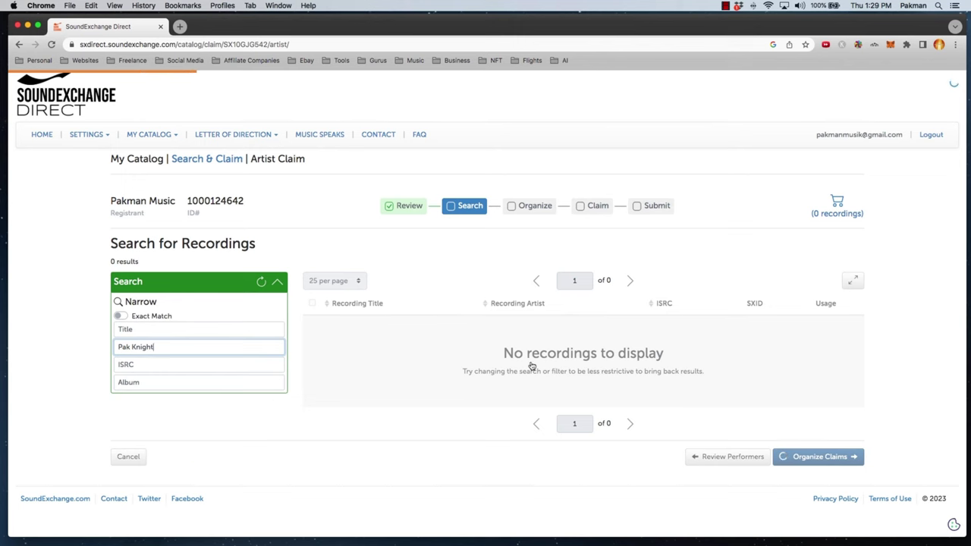
Step: Select the Pak Knight recordings Electric Wave, Night Rider, Punch It, Secrets and The Vapor for the claim
scroll(514, 365, "down", 3)
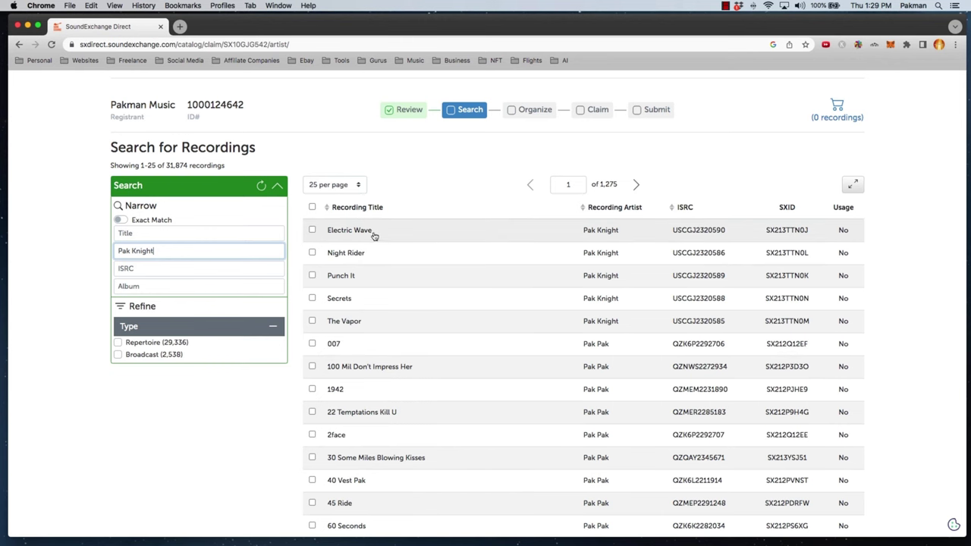
left_click(311, 231)
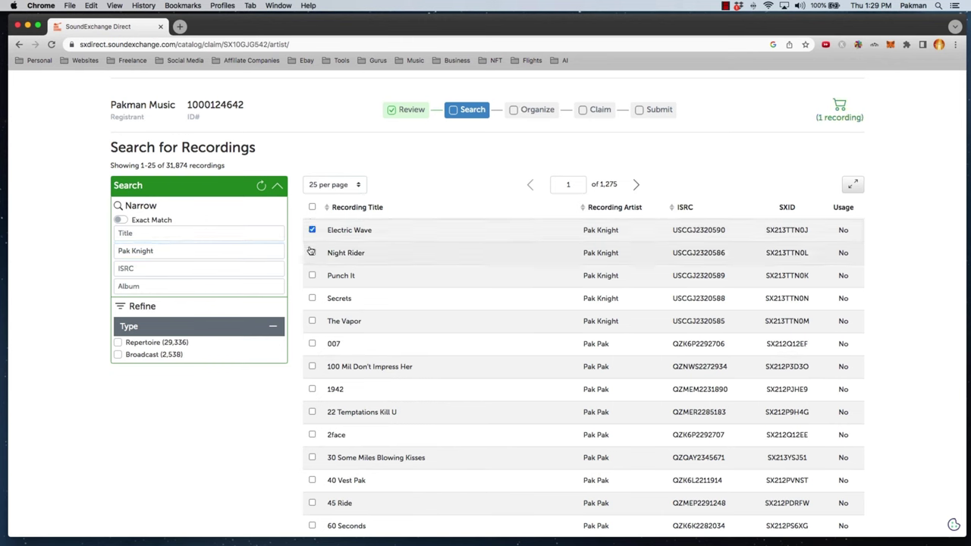
left_click(312, 252)
left_click(312, 275)
left_click(311, 298)
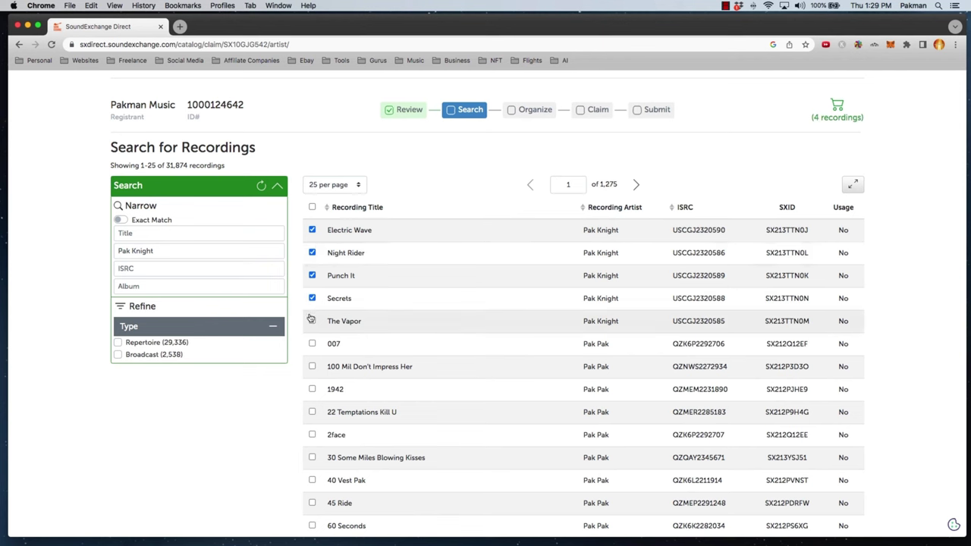
left_click(312, 322)
Step: Continue to organizing the claims with the selected Pak Knight recordings
scroll(296, 278, "down", 2)
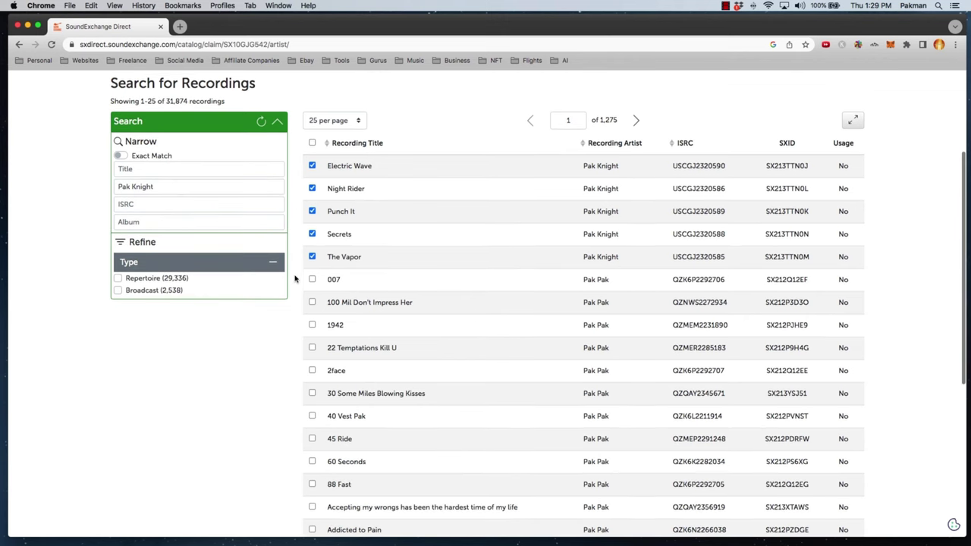
scroll(645, 279, "down", 6)
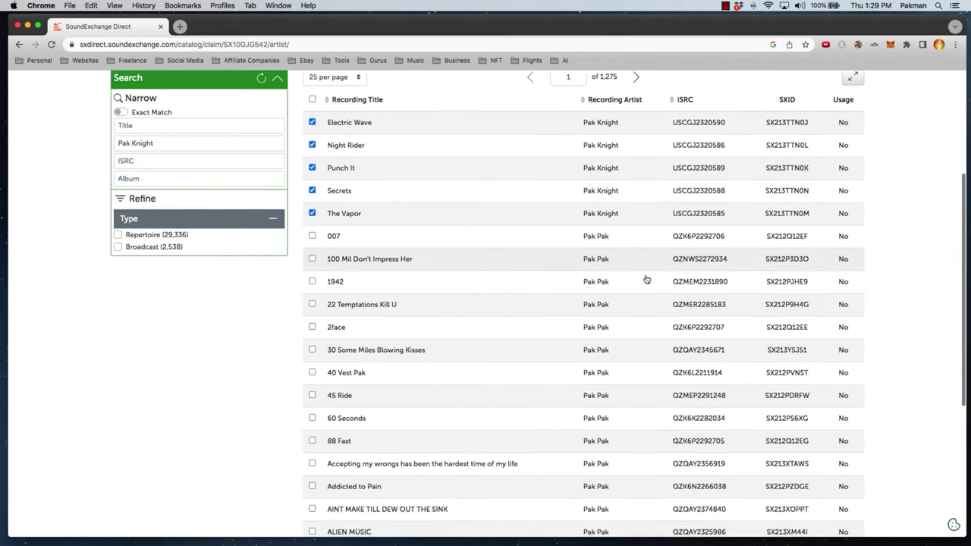
scroll(647, 281, "down", 2)
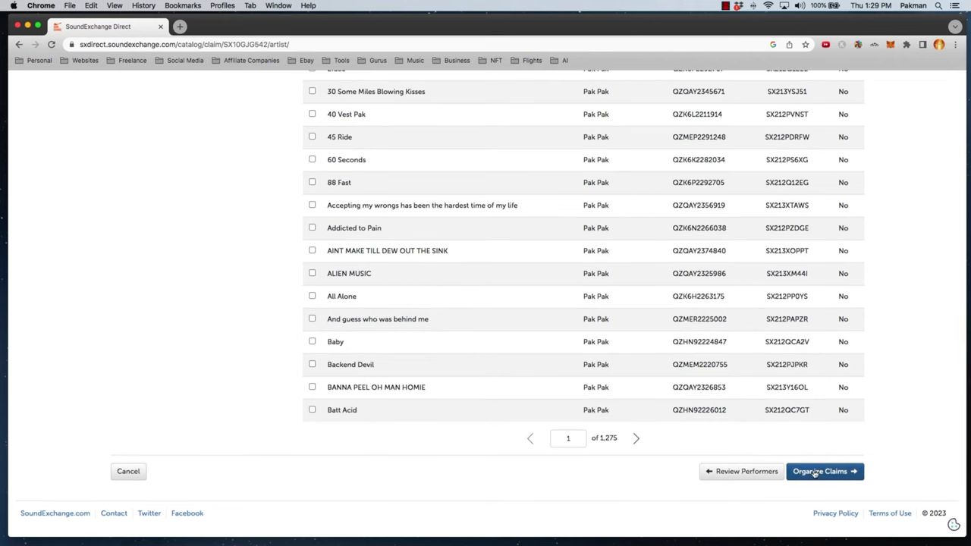
left_click(823, 468)
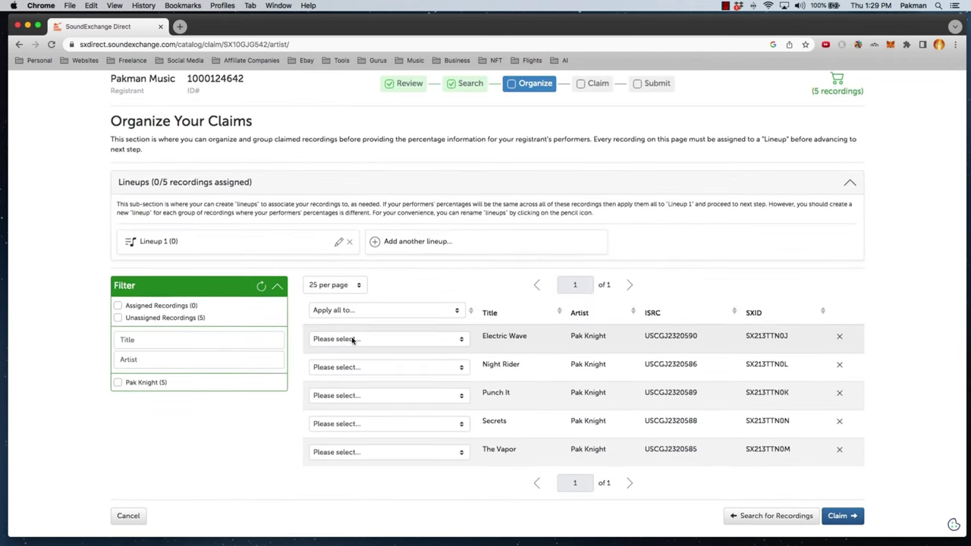
Step: Assign Electric Wave, Night Rider, Punch It, Secrets and The Vapor to Lineup 1
scroll(357, 334, "down", 2)
left_click(408, 299)
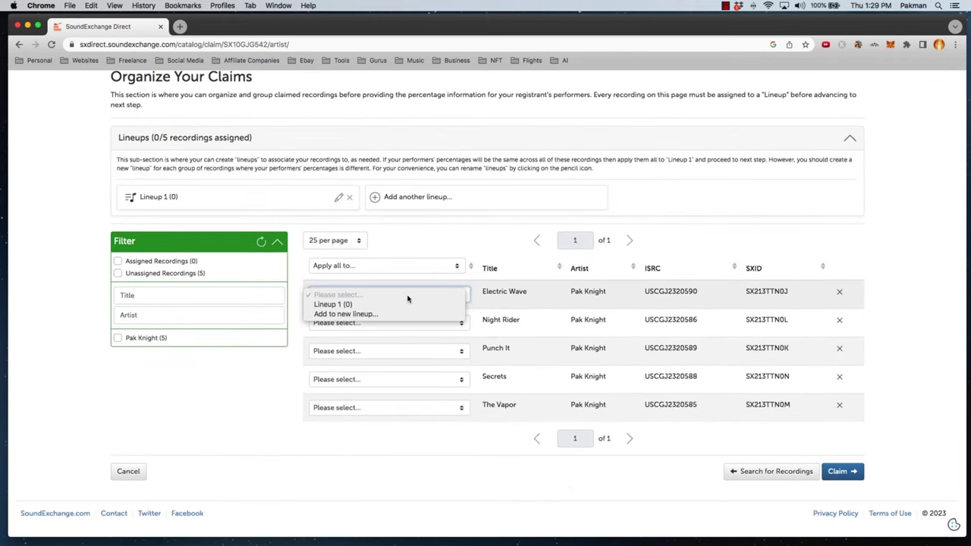
left_click(339, 304)
left_click(373, 322)
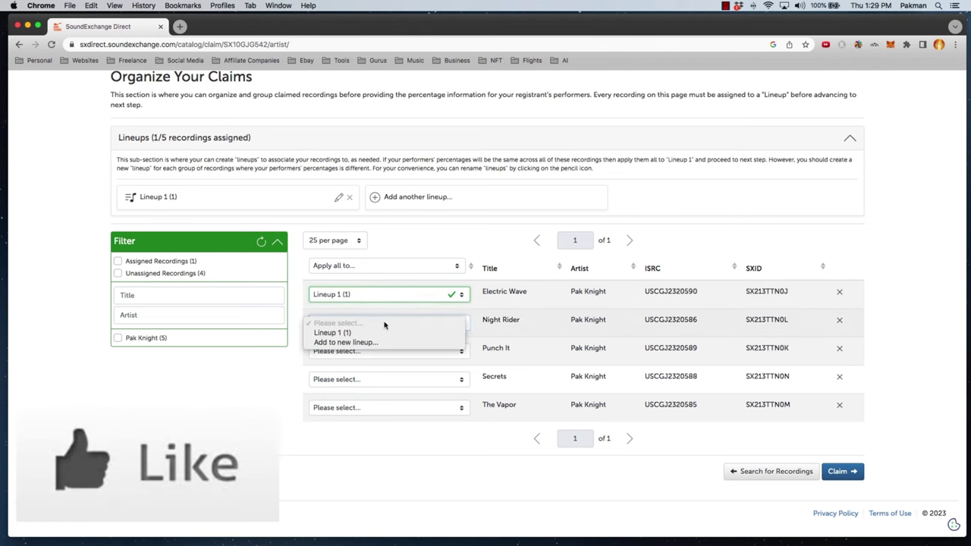
left_click(373, 332)
left_click(370, 350)
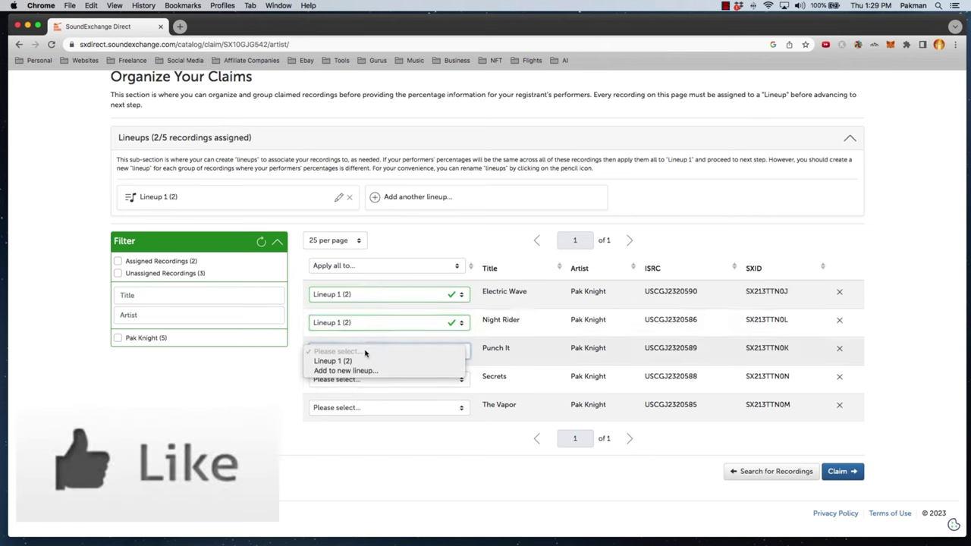
left_click(365, 362)
left_click(363, 378)
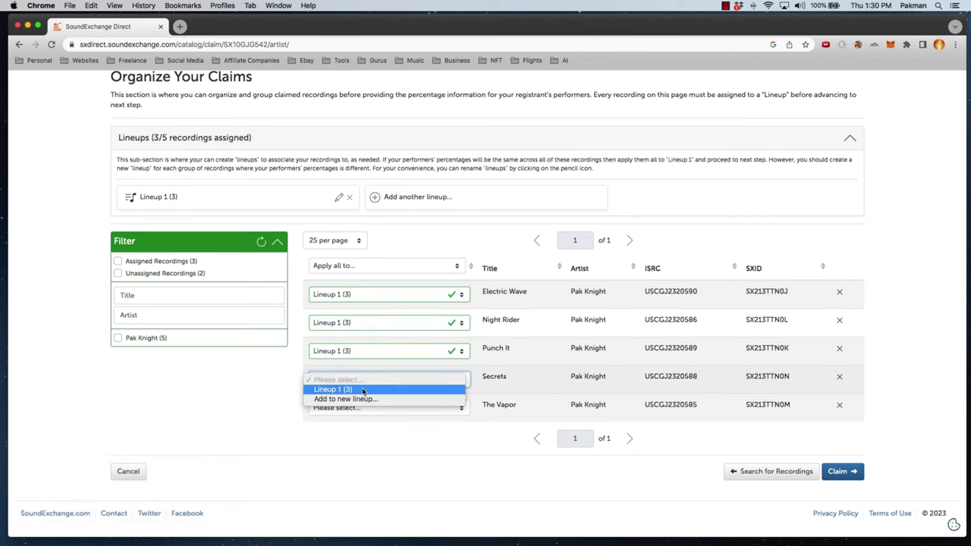
left_click(369, 389)
left_click(367, 407)
left_click(360, 418)
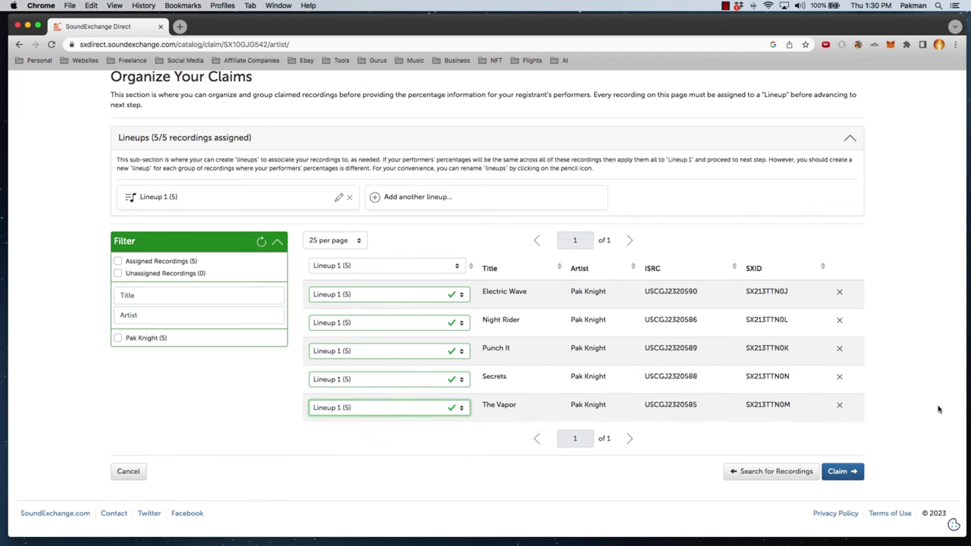
Step: Proceed to the Claim stage and set the performer's share for Lineup 1 to 100%
left_click(838, 471)
left_click(838, 471)
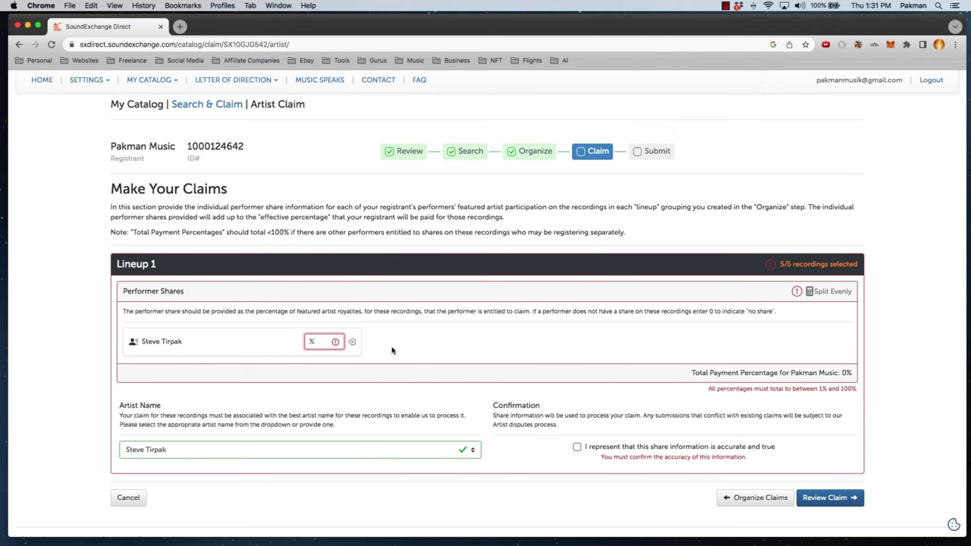
type("100")
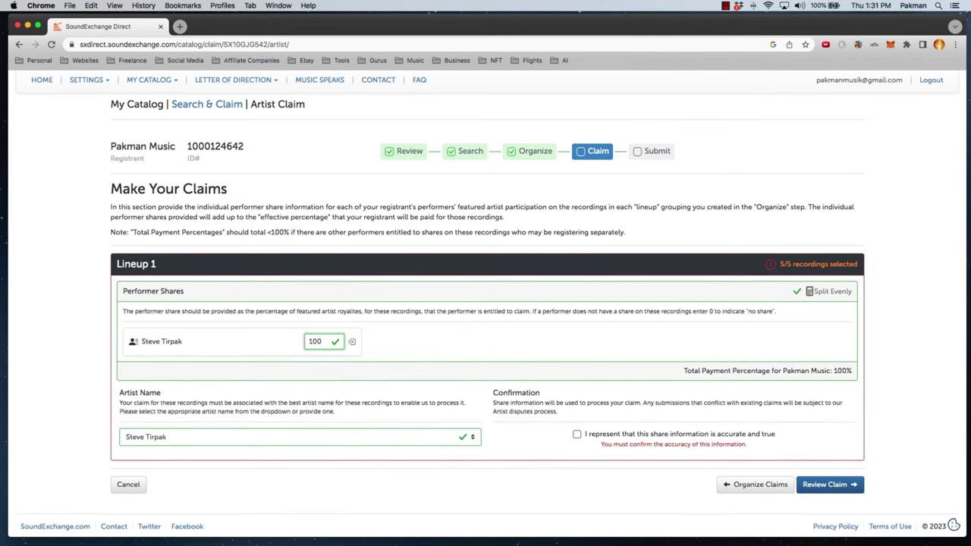
left_click(61, 376)
scroll(80, 422, "down", 1)
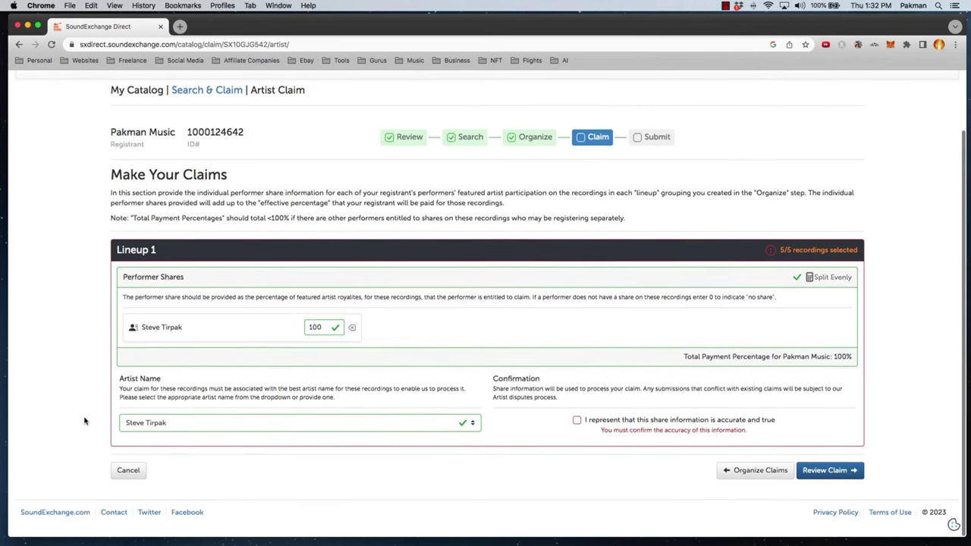
Step: Associate Lineup 1 with a new artist name, Pak Knight
left_click(185, 426)
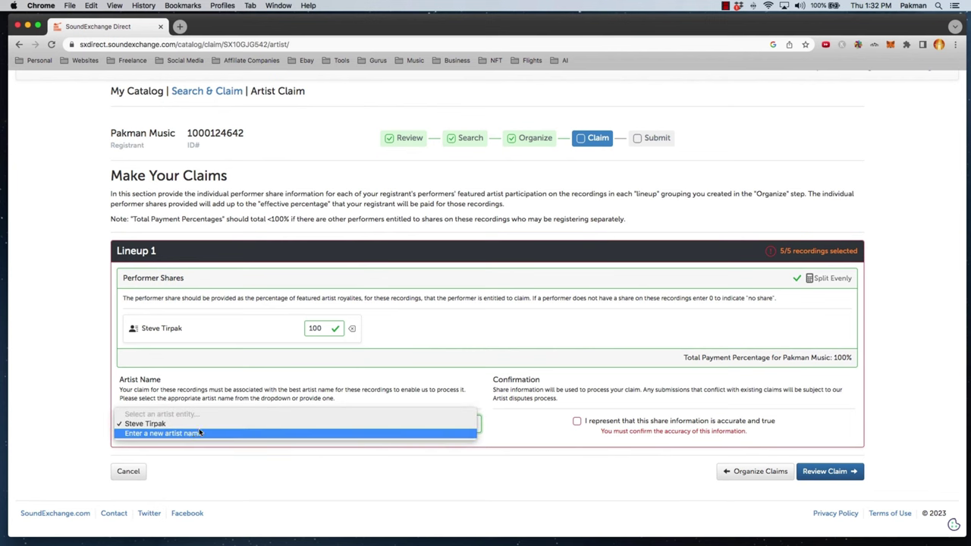
left_click(186, 436)
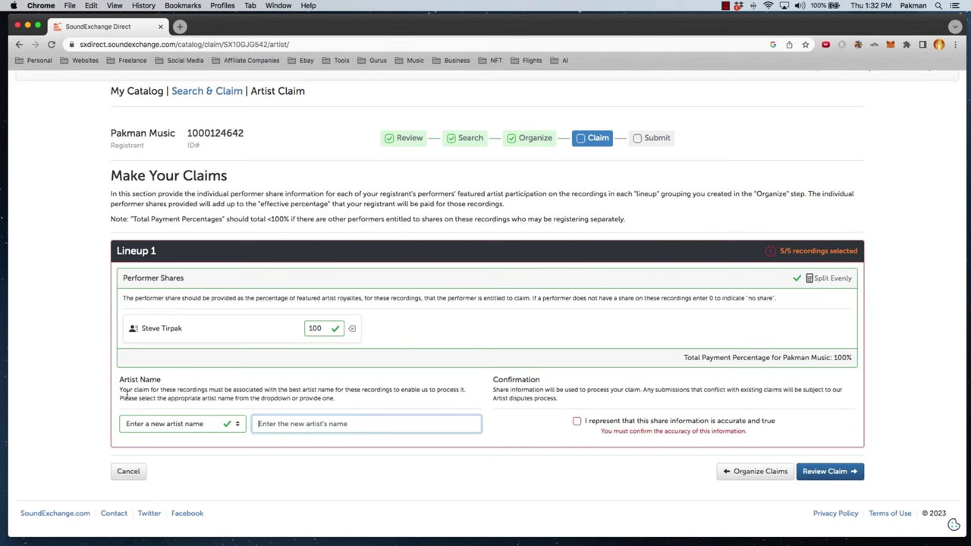
type("Pak Knight")
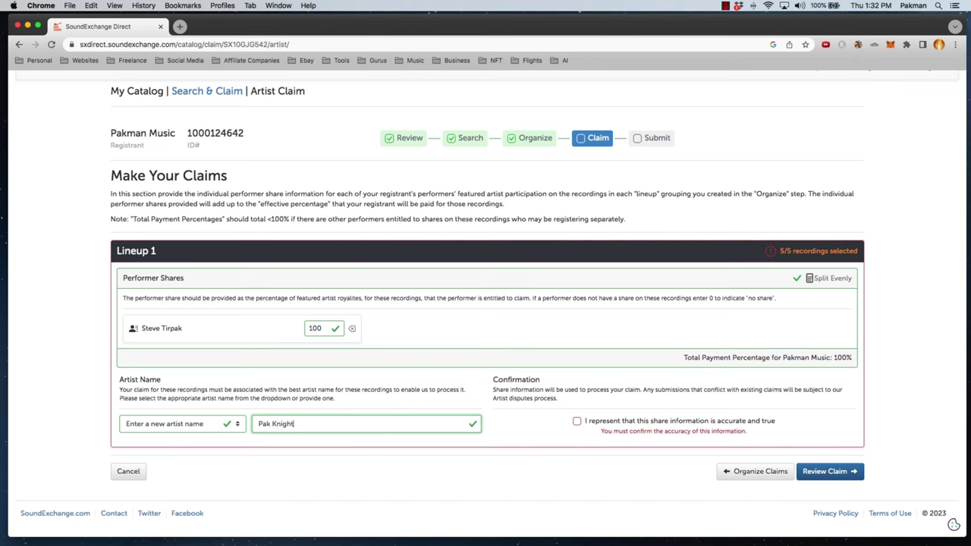
Step: Confirm that the share information is accurate and submit the reviewed claims, accepting the legal agreement
left_click(577, 422)
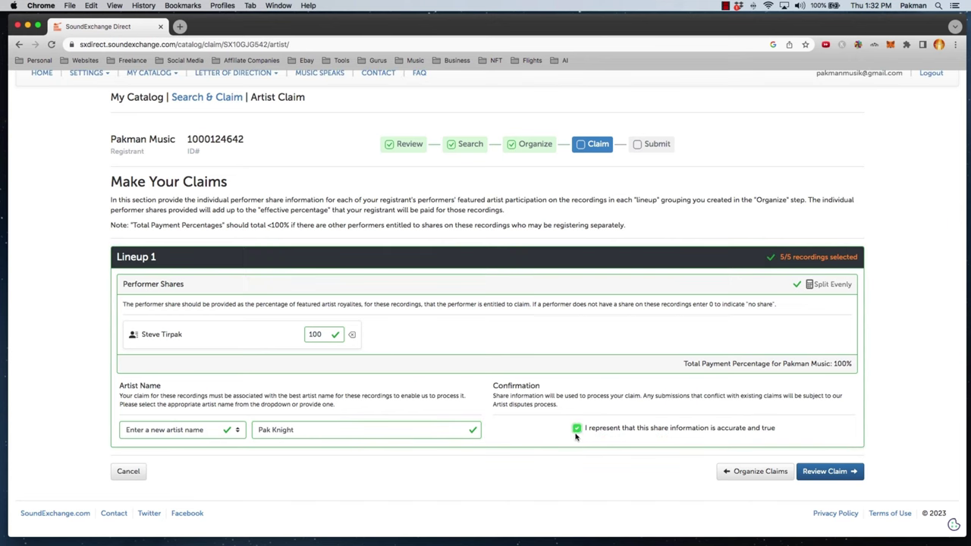
left_click(830, 471)
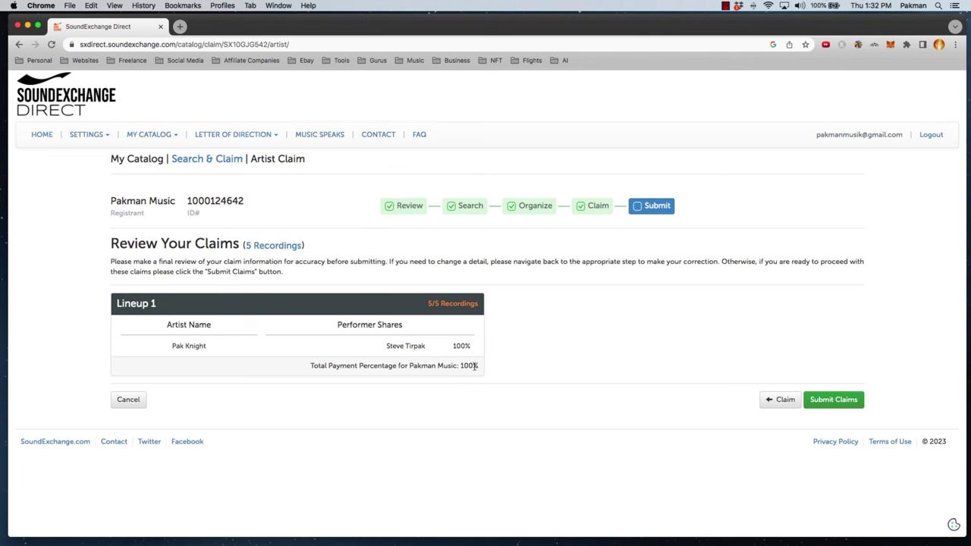
left_click(834, 399)
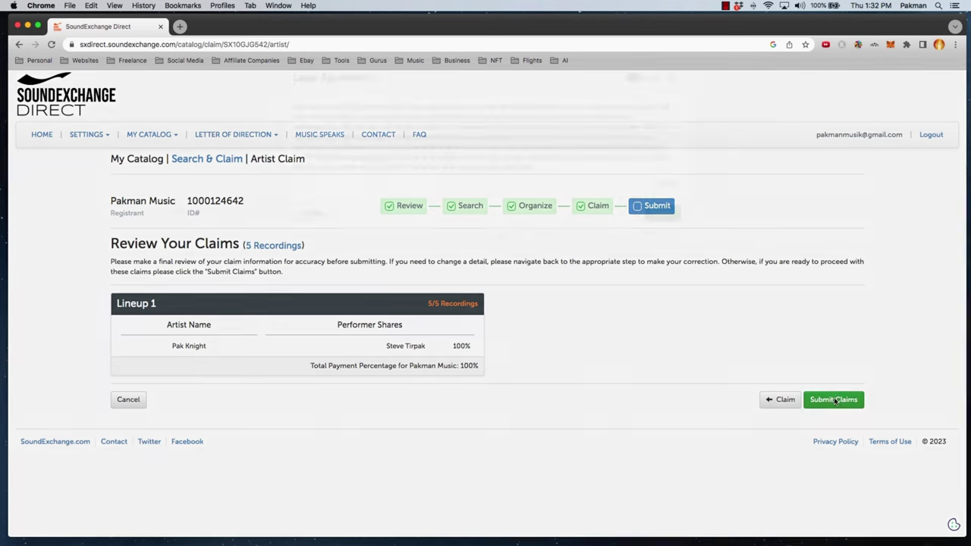
left_click(646, 206)
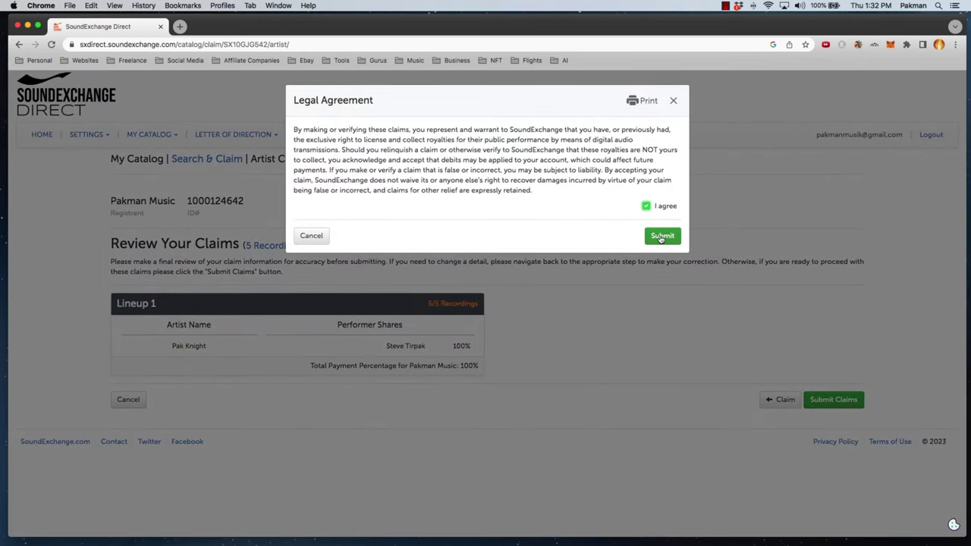
left_click(662, 237)
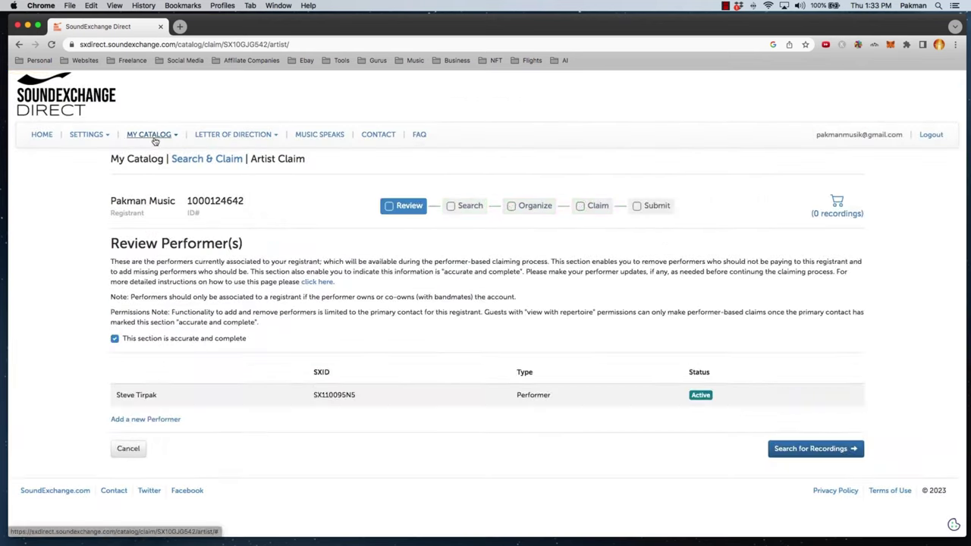
Step: Return to Search & Claim and start a claim as rights owner for the Pakman Music registrant
left_click(154, 138)
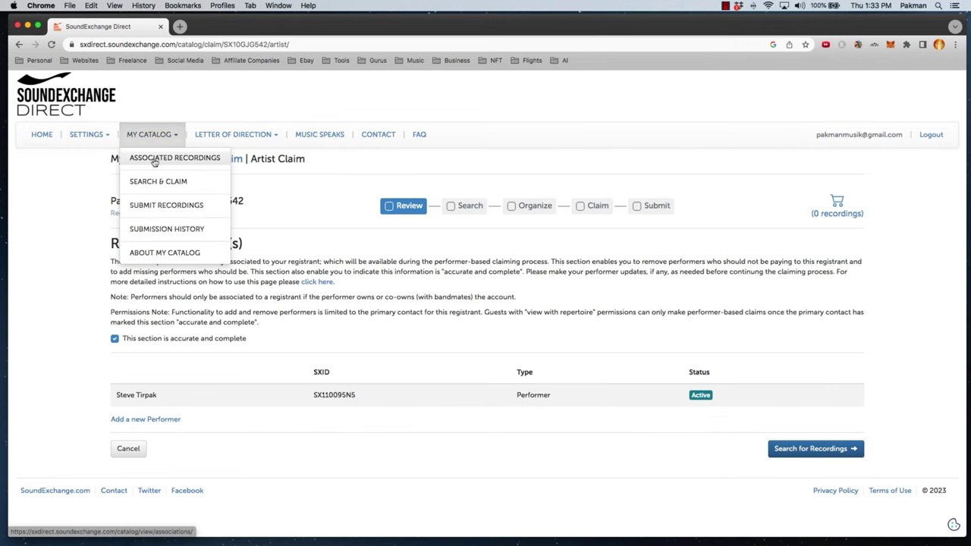
left_click(156, 182)
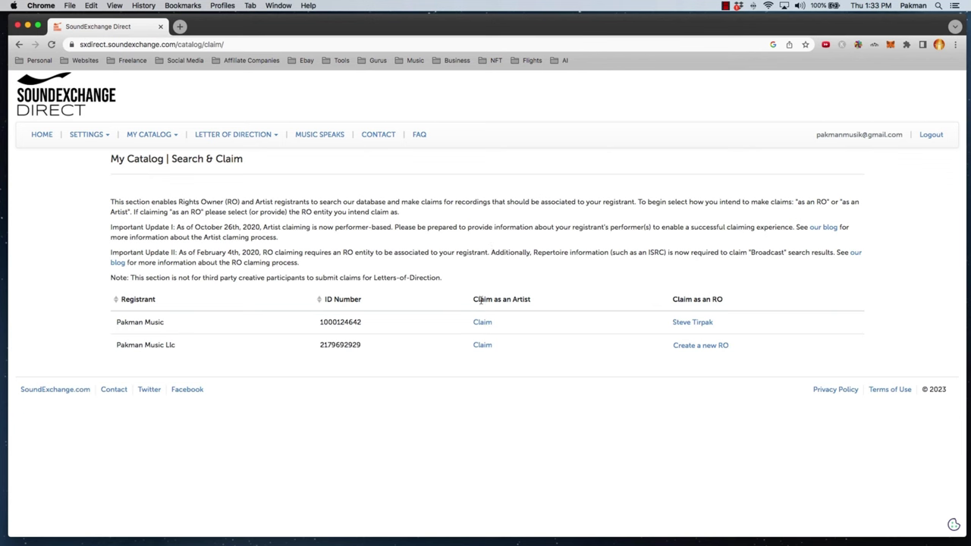
left_click(694, 323)
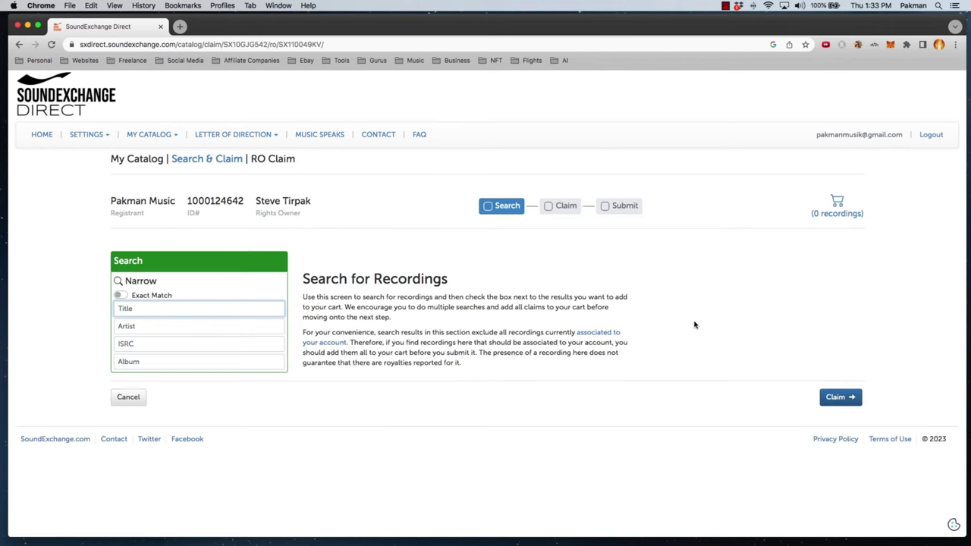
Step: Search for recordings with the rights owner's full name as the artist
left_click(184, 326)
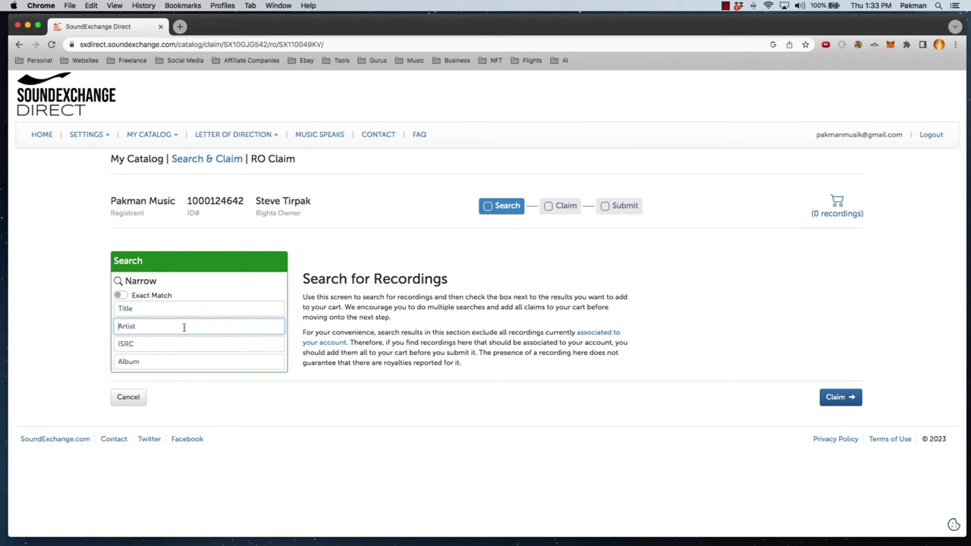
type("Steve Tirpak")
key("Return")
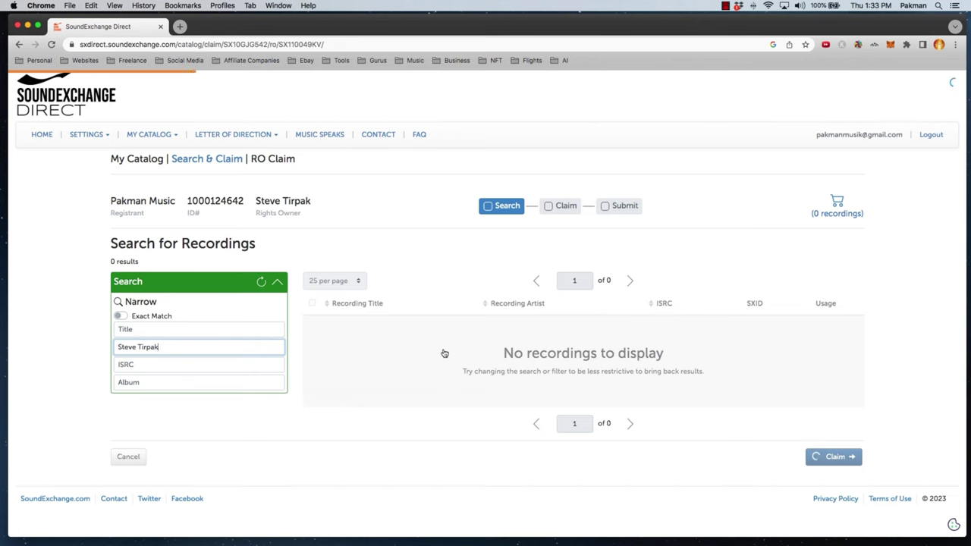
scroll(444, 353, "down", 3)
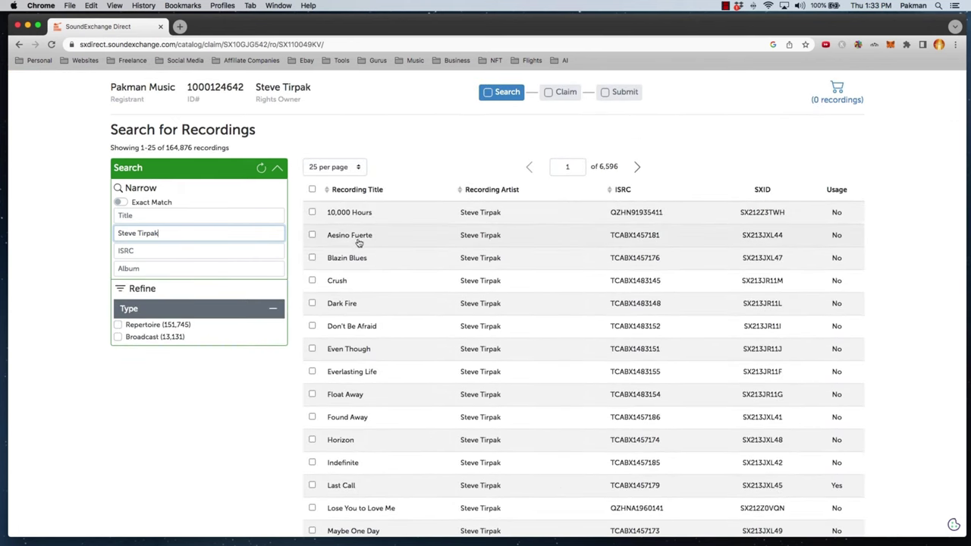
Step: Select the recordings 10,000 Hours, Aesino Fuerte, Blazin Blues, Crush, Dark Fire and Don't Be Afraid for the rights owner claim
left_click(312, 212)
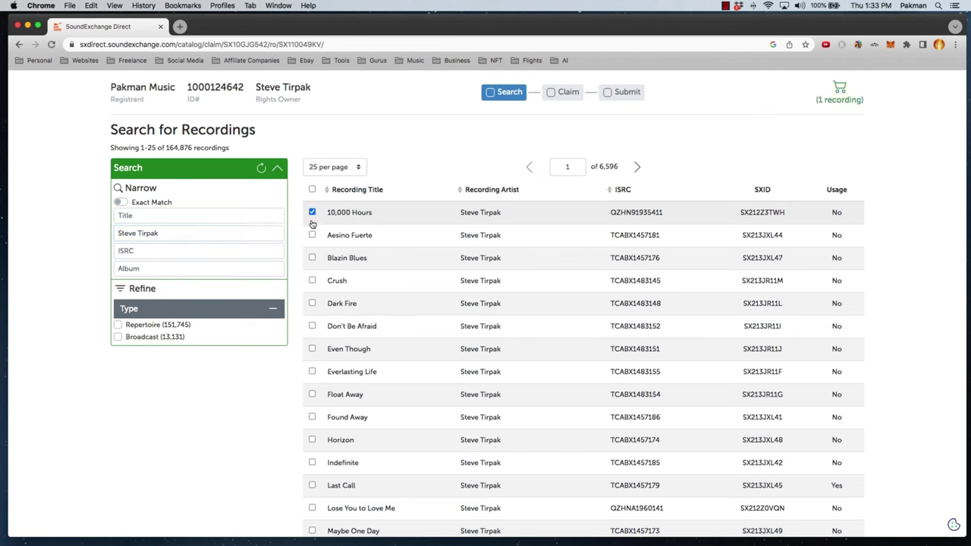
left_click(312, 213)
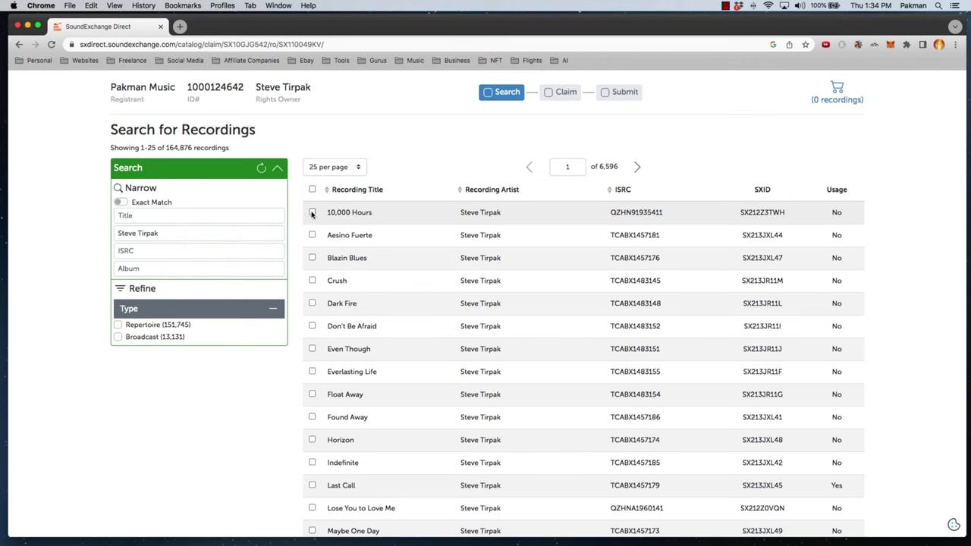
left_click(312, 213)
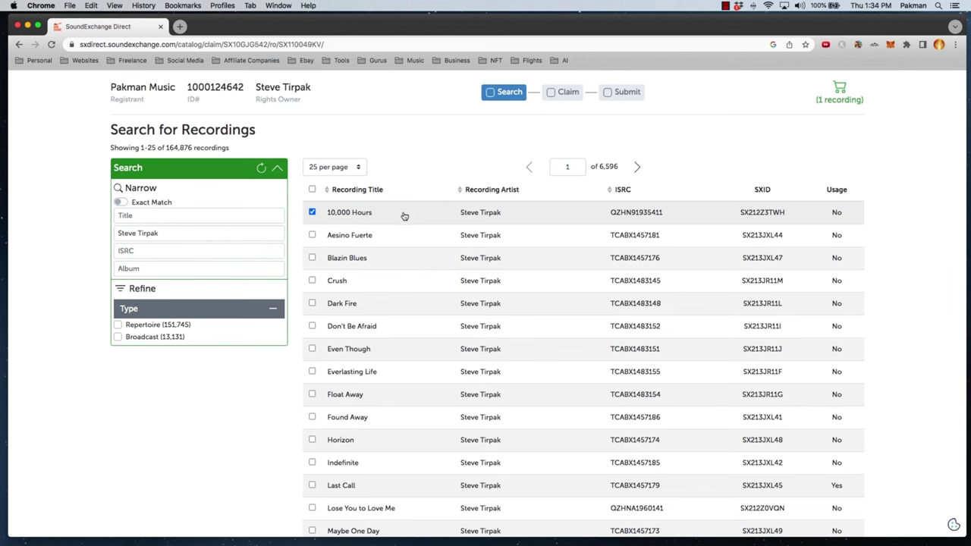
left_click(312, 235)
left_click(311, 258)
left_click(312, 281)
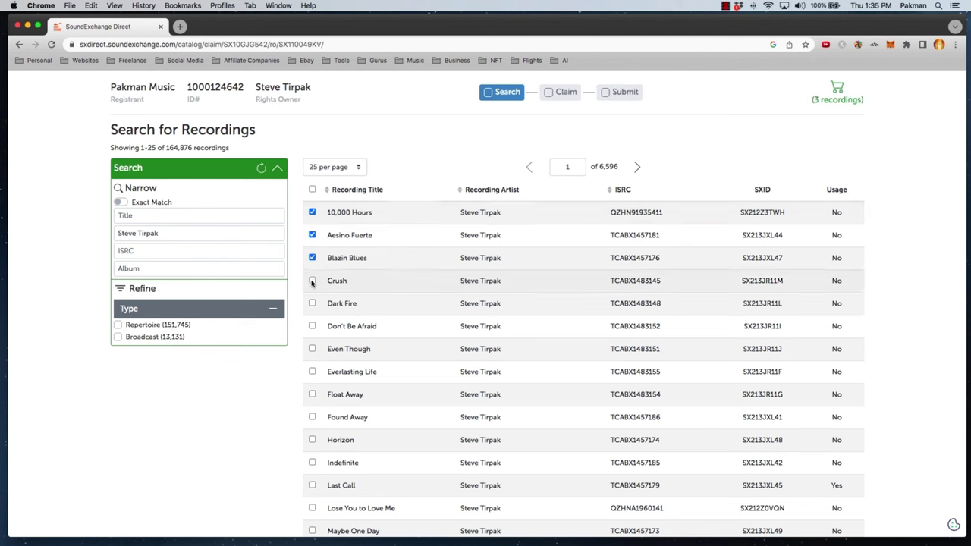
left_click(311, 303)
left_click(312, 326)
Step: Add the same artist's remaining solo recordings to the claim, from Even Though through You Promised
scroll(311, 347, "down", 3)
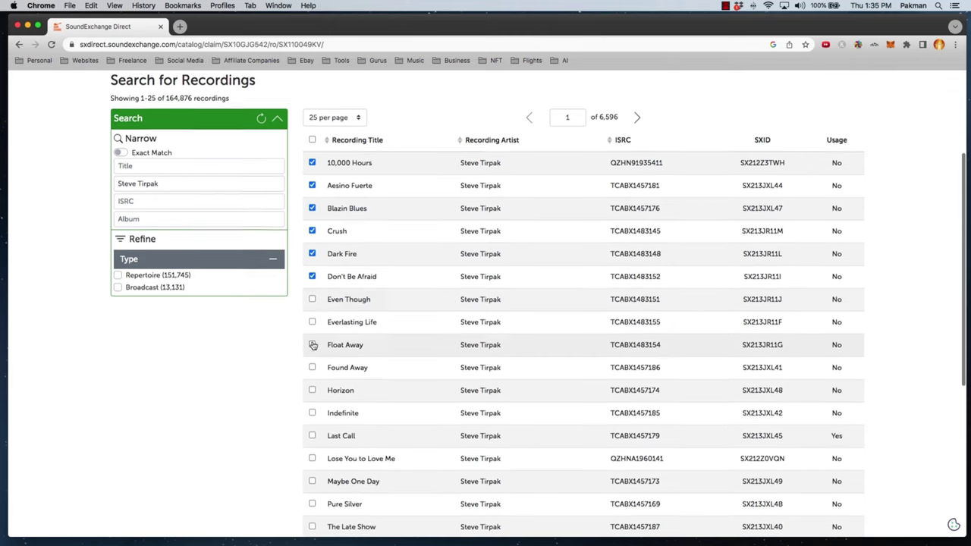
left_click(312, 264)
left_click(312, 286)
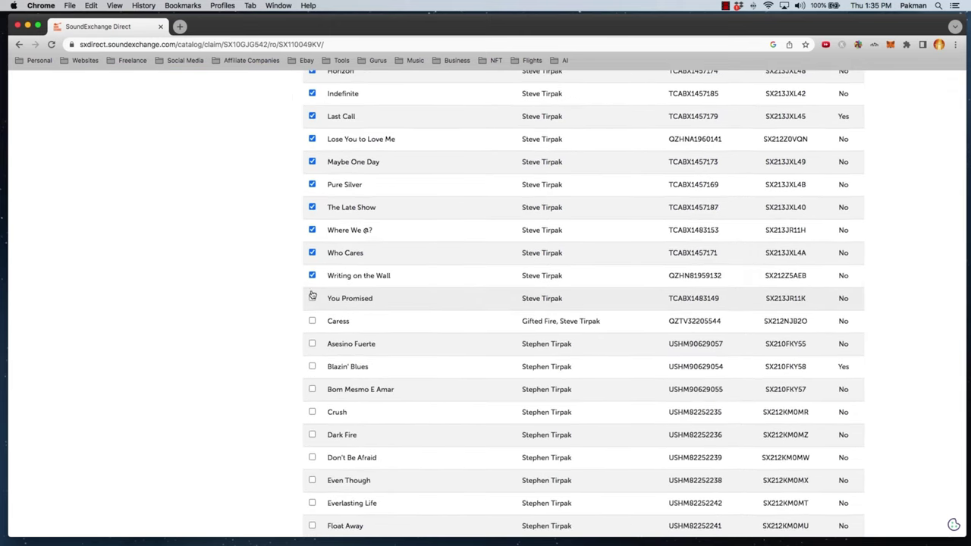
left_click(312, 276)
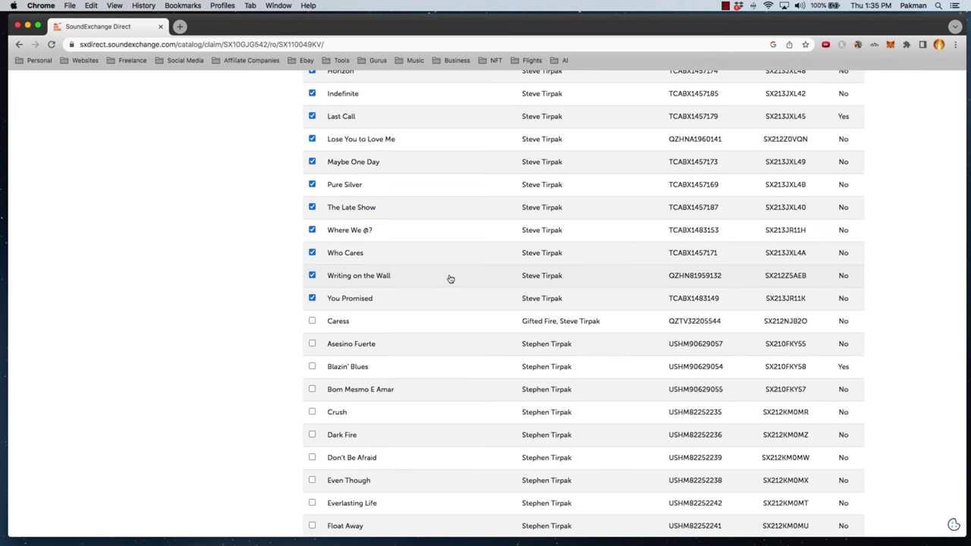
Step: Add Caress, Asesino Fuerte, Blazin' Blues, Bom Mesmo E Amar, Crush and Dark Fire to the rights owner claim
left_click(312, 321)
left_click(312, 343)
left_click(312, 366)
scroll(464, 335, "down", 5)
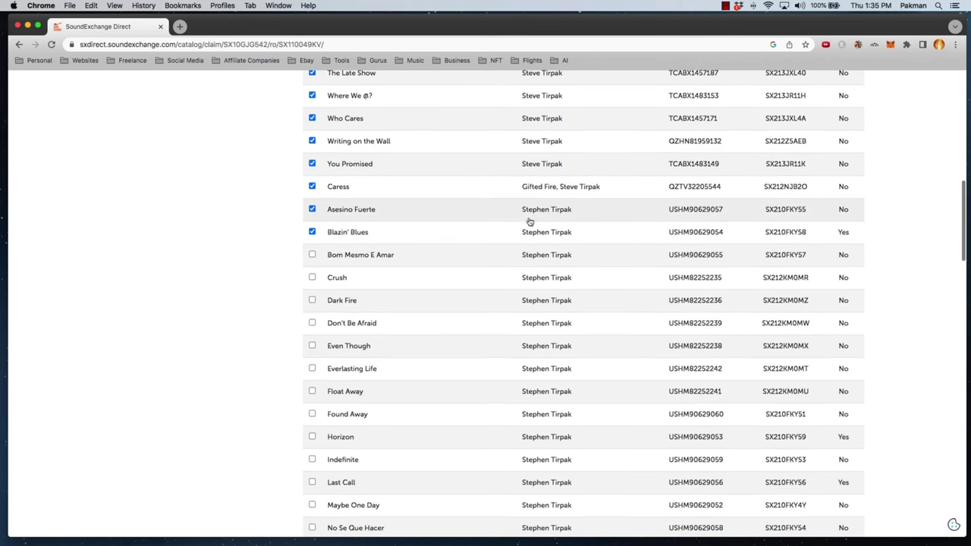
scroll(536, 266, "down", 1)
left_click(312, 220)
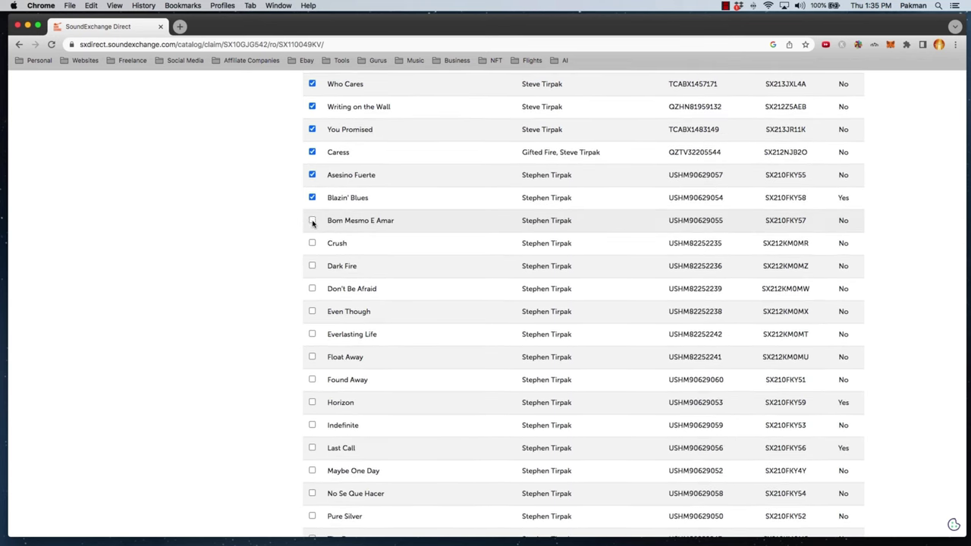
left_click(312, 243)
left_click(312, 265)
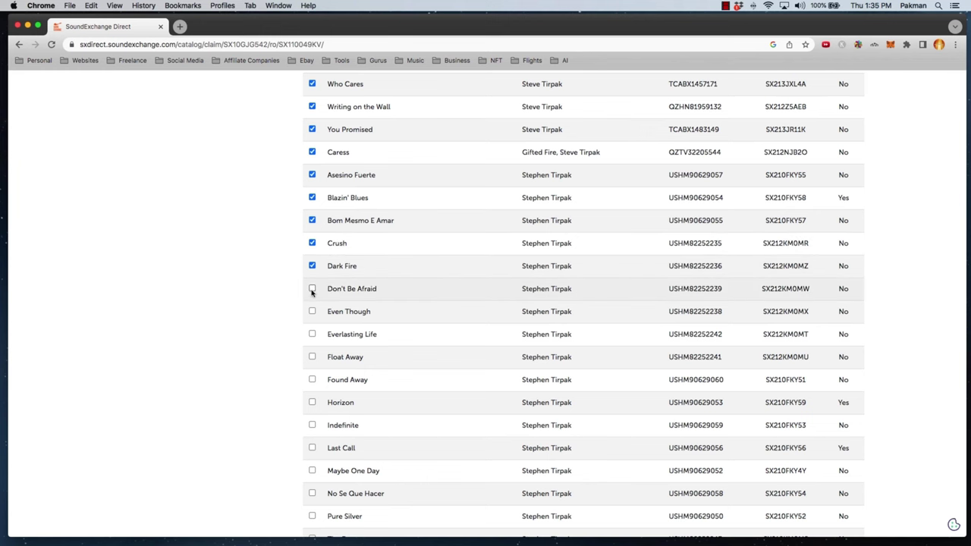
Step: Add the rights owner's remaining recordings, from Don't Be Afraid through the three featured-artist collaborations ending with The Dream
left_click(311, 289)
left_click(311, 311)
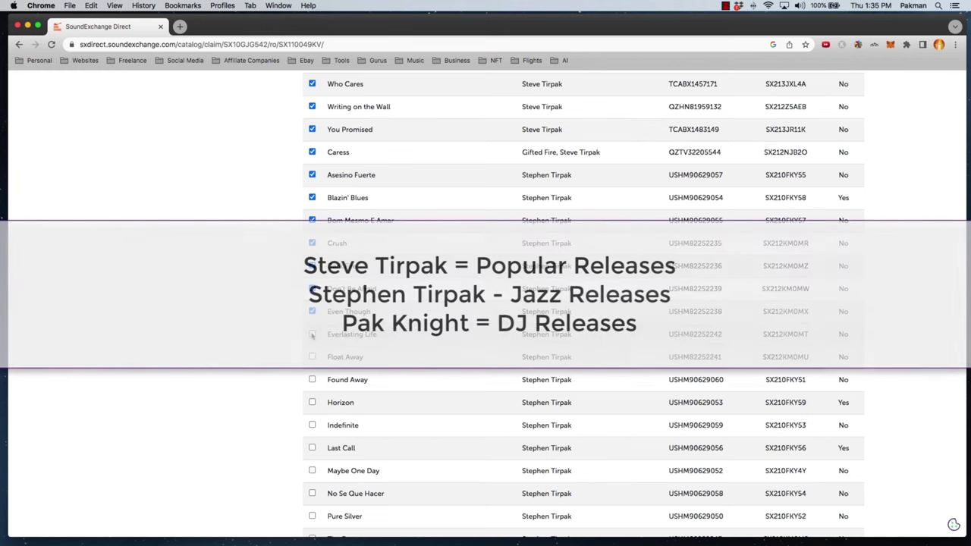
left_click(311, 335)
scroll(584, 303, "down", 2)
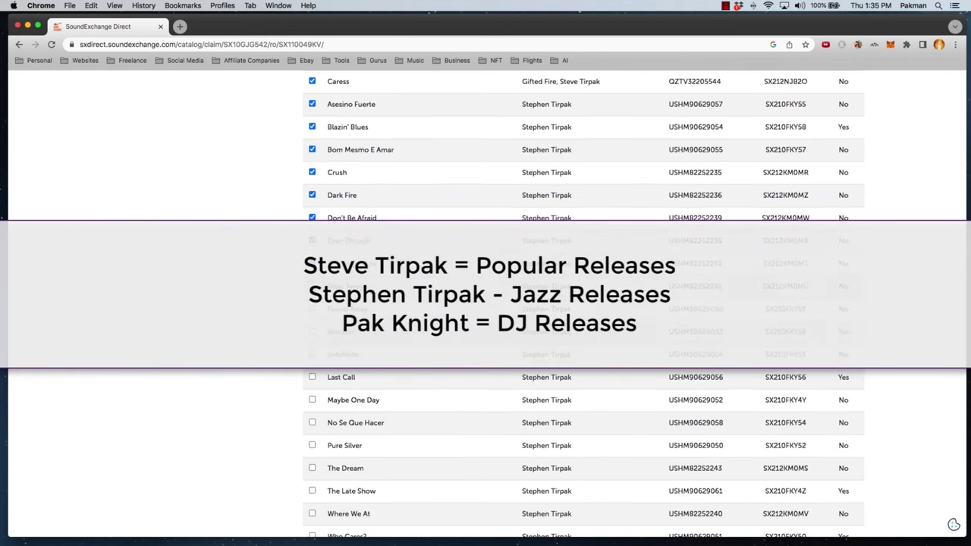
scroll(584, 303, "down", 2)
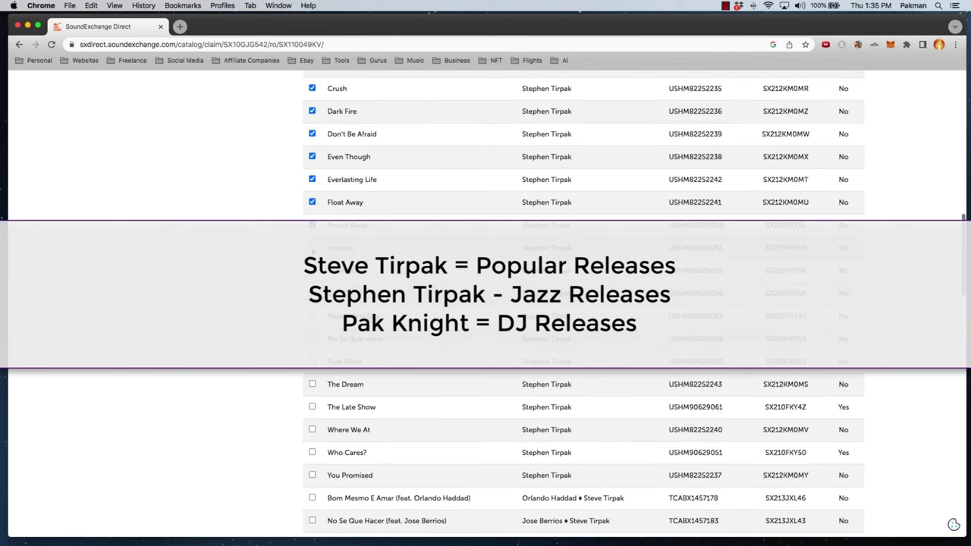
left_click(312, 247)
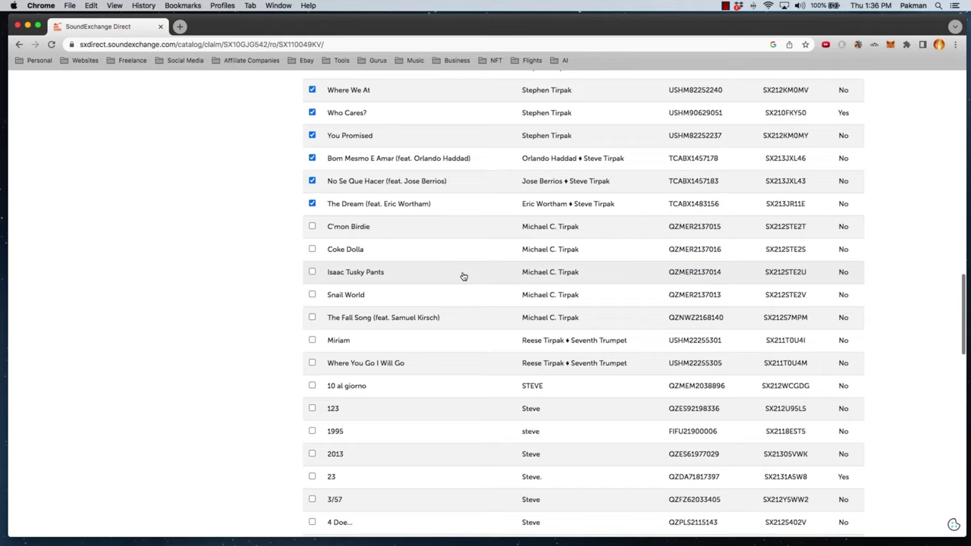
Step: Check the rest of the results page for the rights owner's own recordings and proceed to the claim details with the selected ones
scroll(466, 304, "down", 1)
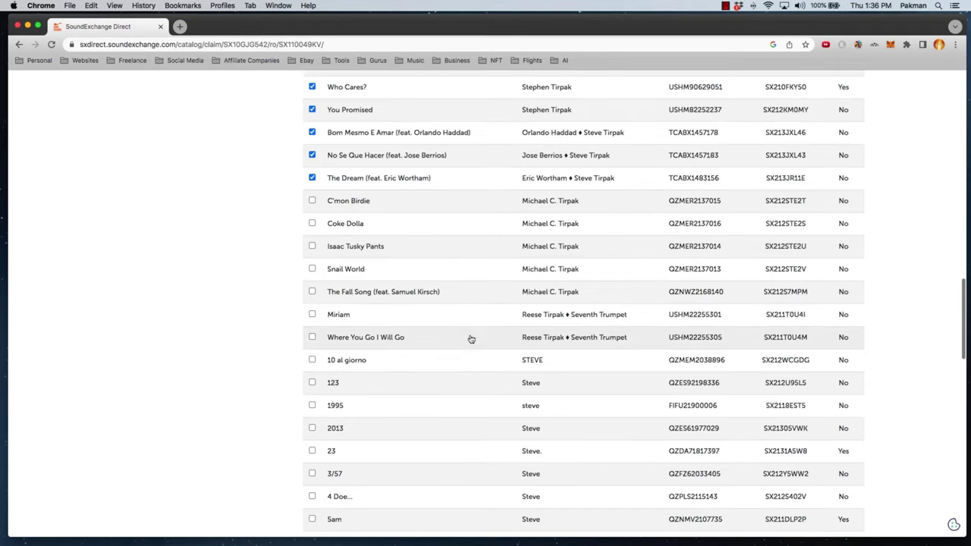
scroll(470, 339, "up", 4)
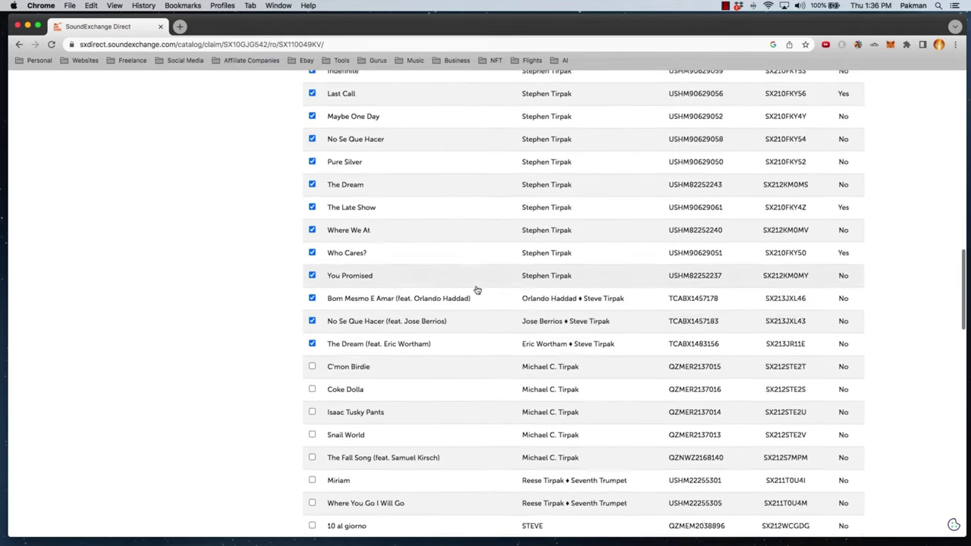
scroll(477, 290, "down", 7)
scroll(477, 290, "up", 7)
scroll(476, 291, "down", 11)
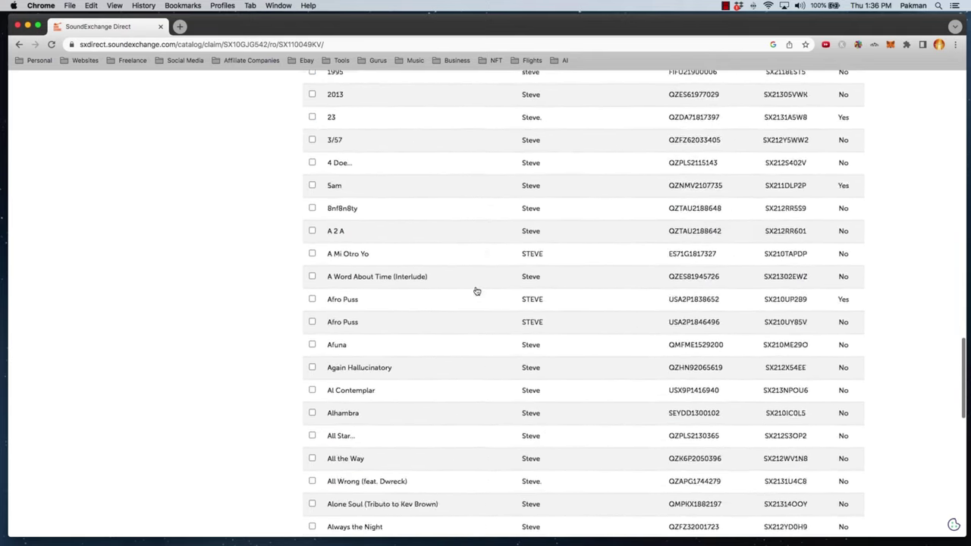
scroll(476, 291, "down", 10)
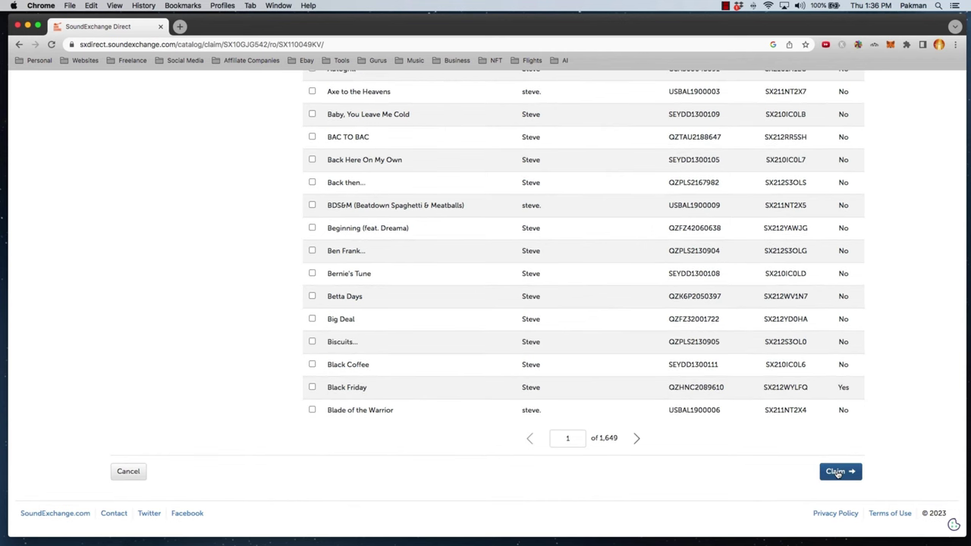
left_click(836, 471)
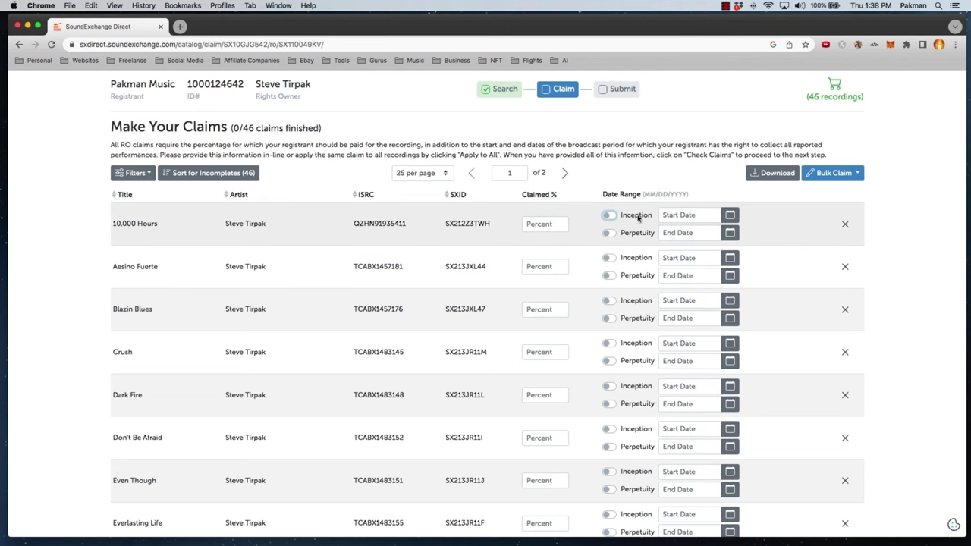
Step: Set the start of the date range to Inception for 10,000 Hours, Aesino Fuerte, Blazin Blues, Crush and Dark Fire
left_click(610, 216)
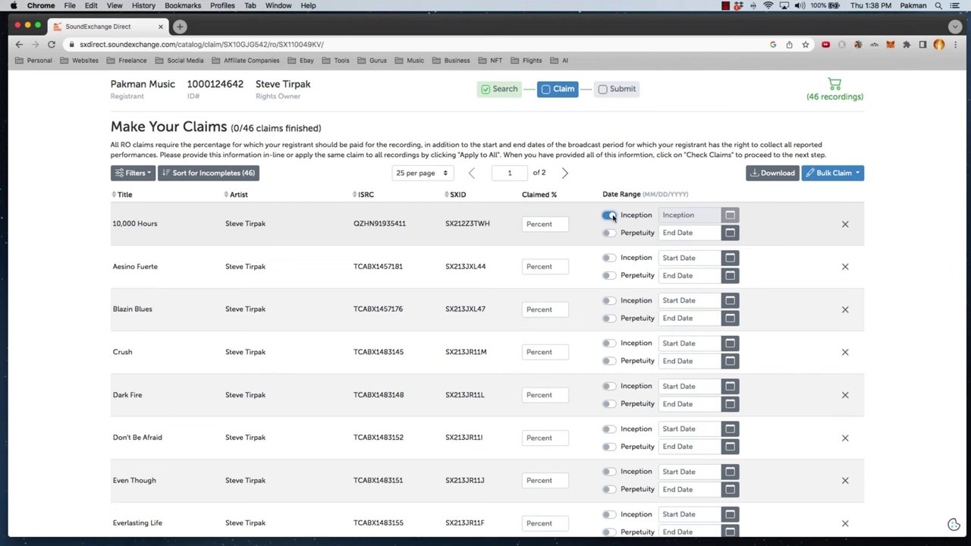
left_click(611, 216)
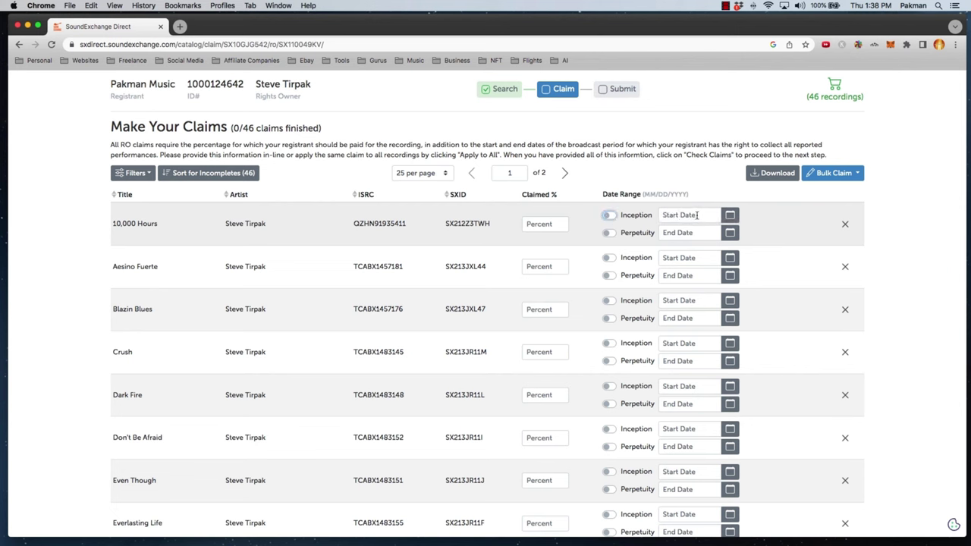
left_click(611, 216)
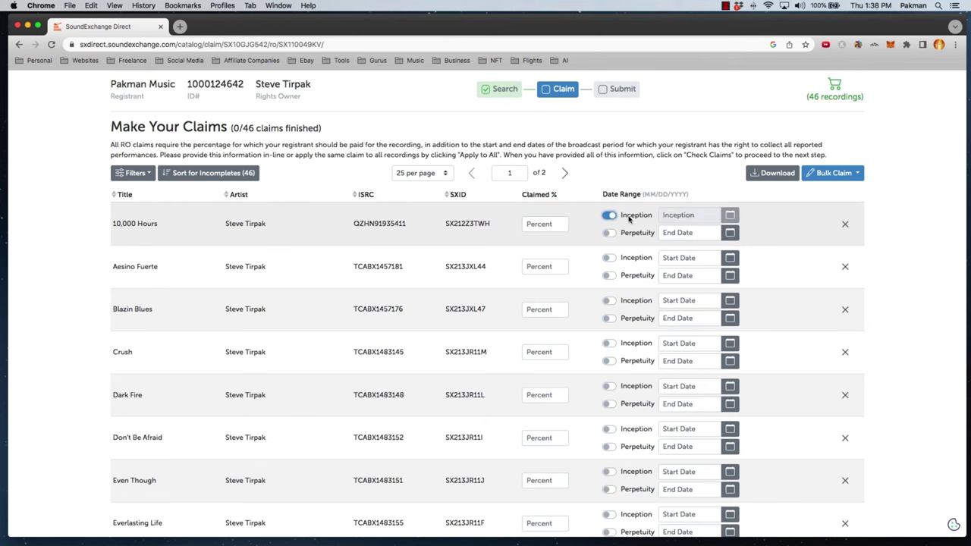
left_click(610, 258)
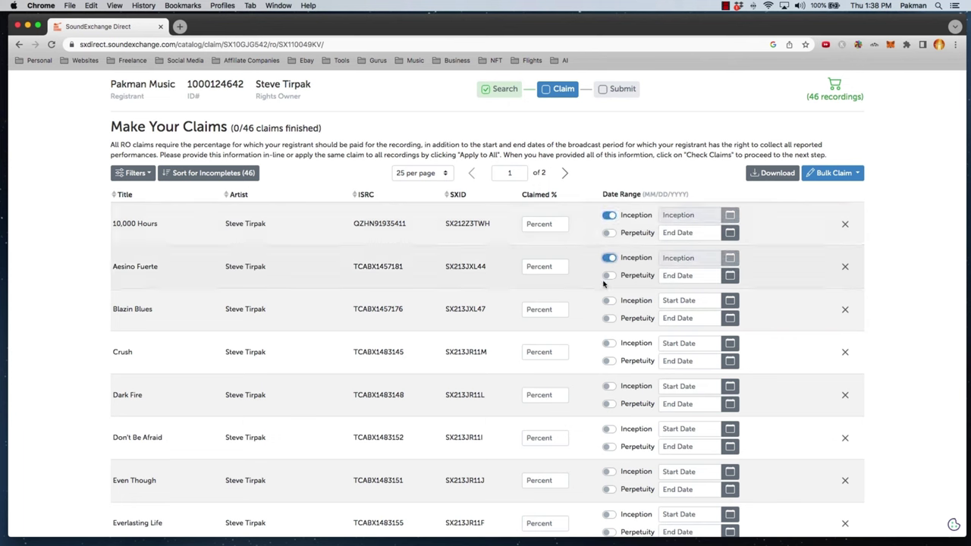
left_click(609, 301)
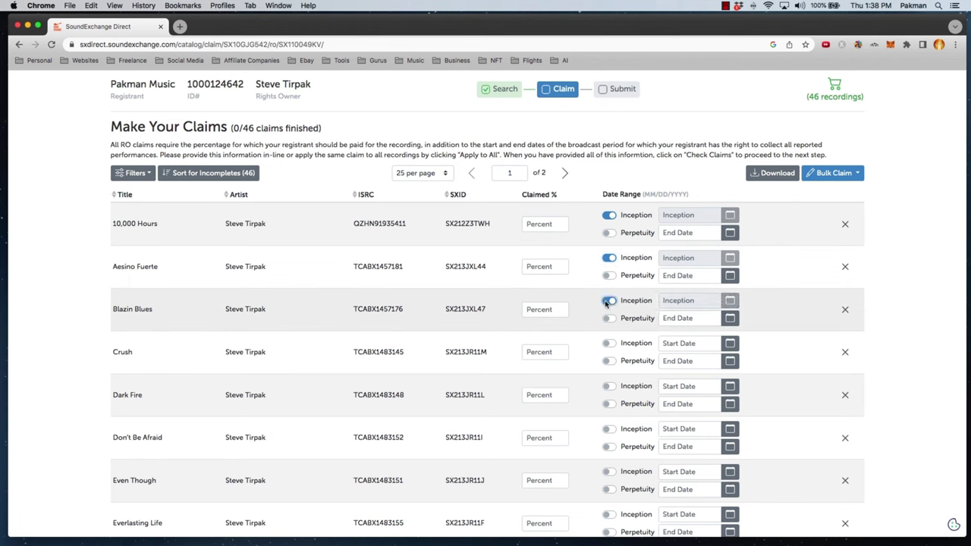
left_click(610, 344)
left_click(610, 361)
left_click(609, 386)
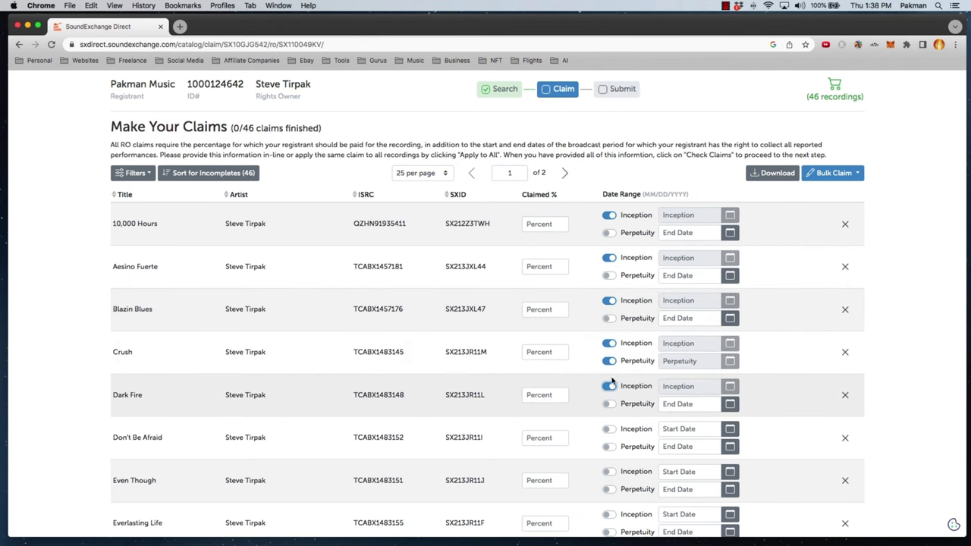
left_click(610, 361)
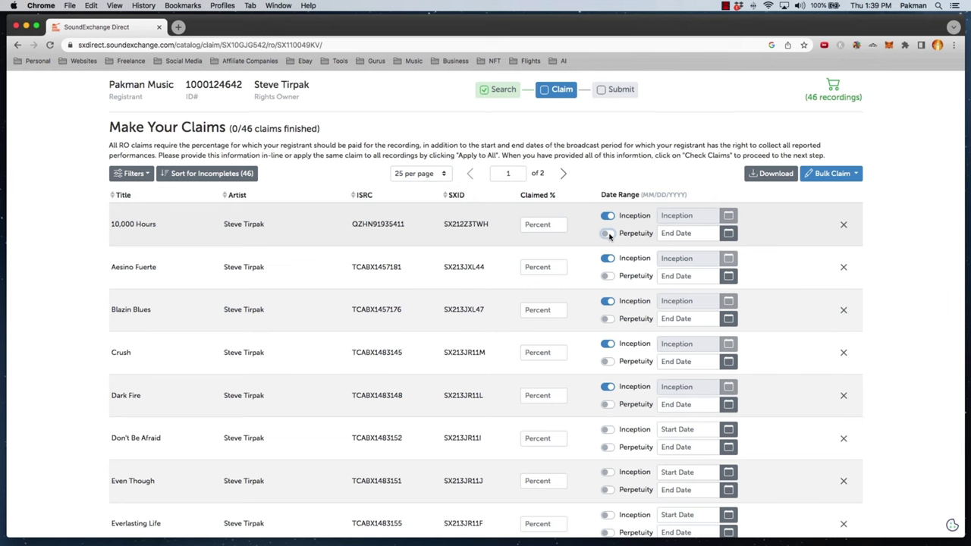
Step: Search Google for "how long do copyrights last" in a separate window and return to the claim form
key("super+n")
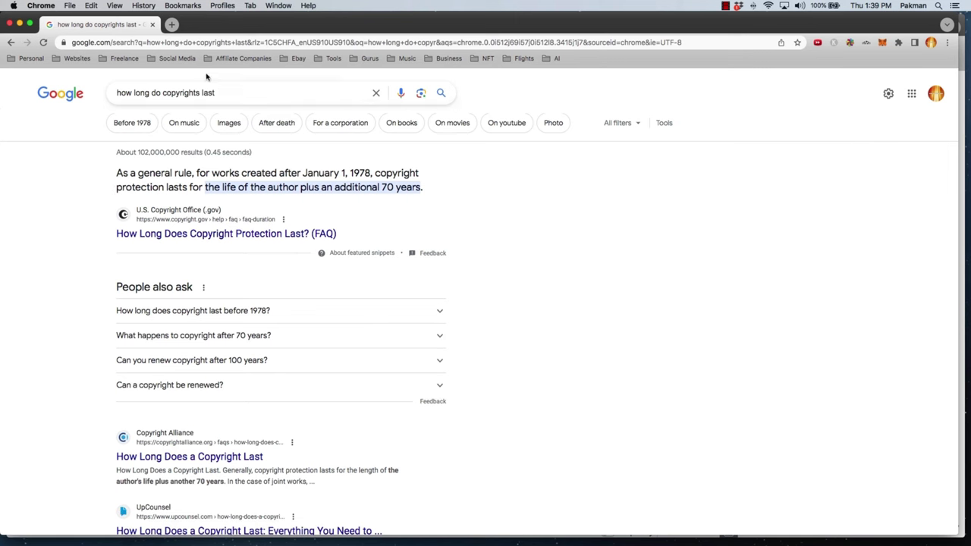
left_click(152, 26)
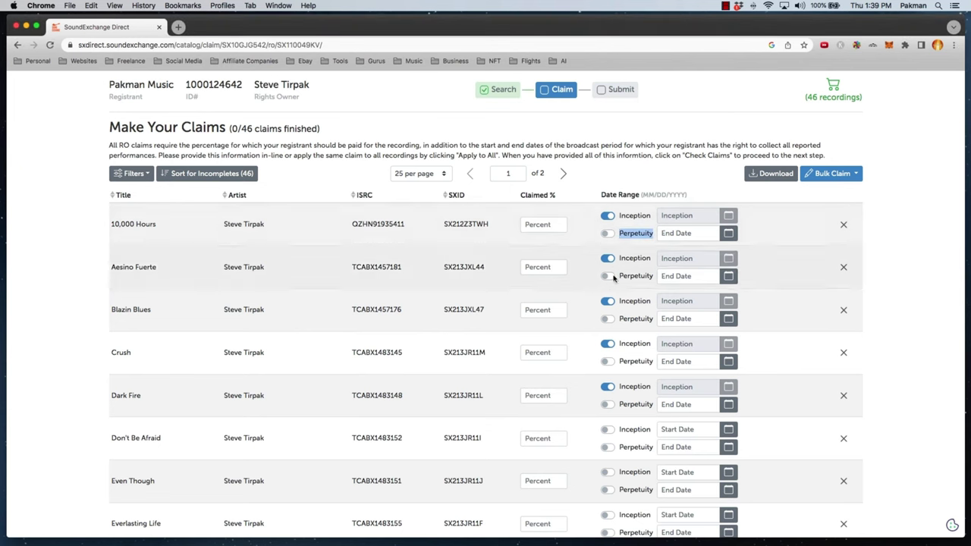
Step: Set the end of the date range to Perpetuity for 10,000 Hours, Aesino Fuerte, Blazin Blues, Crush and Dark Fire
left_click(607, 234)
left_click(607, 276)
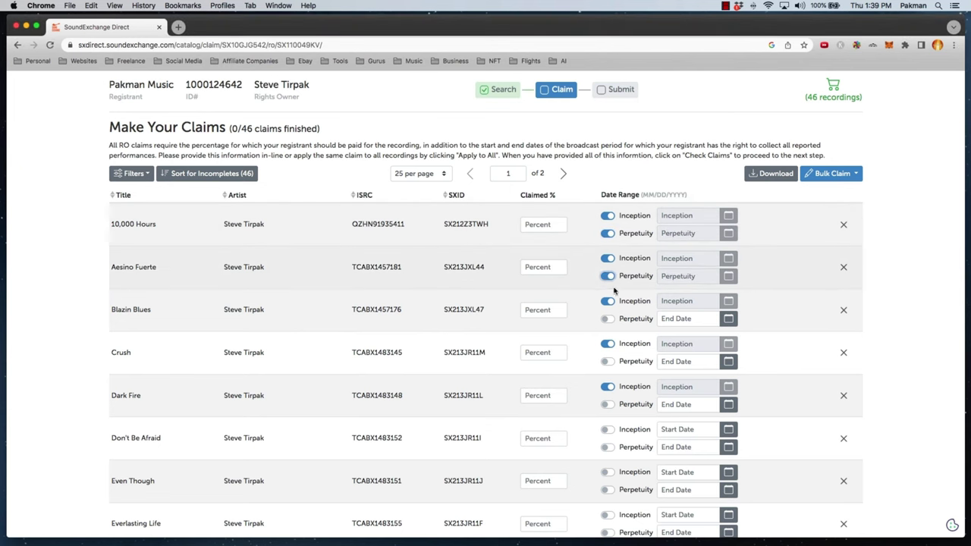
left_click(608, 318)
left_click(607, 361)
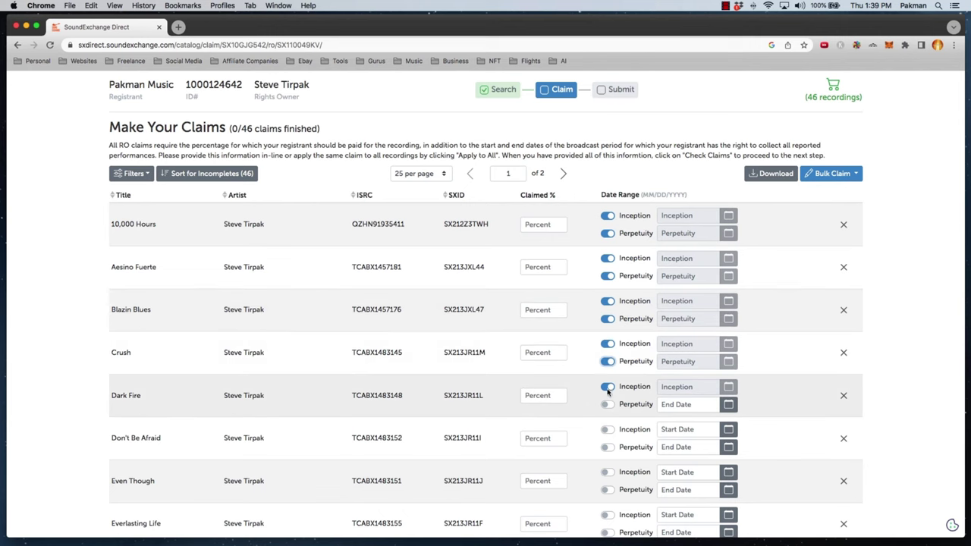
left_click(608, 404)
Step: Set the date range to Inception and Perpetuity for Don't Be Afraid, Even Though and the remaining recordings on the page
scroll(609, 409, "down", 1)
scroll(609, 410, "down", 1)
left_click(607, 367)
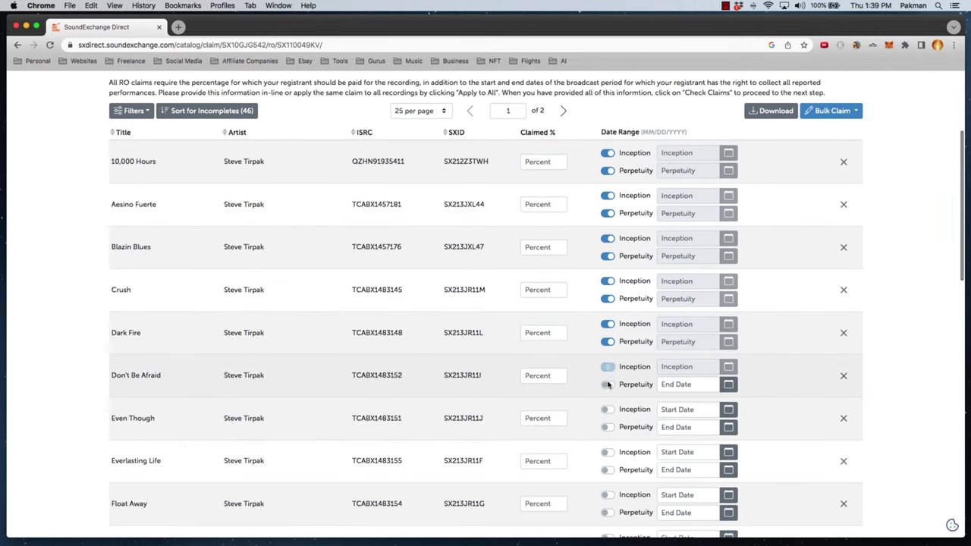
left_click(607, 385)
left_click(608, 409)
left_click(607, 427)
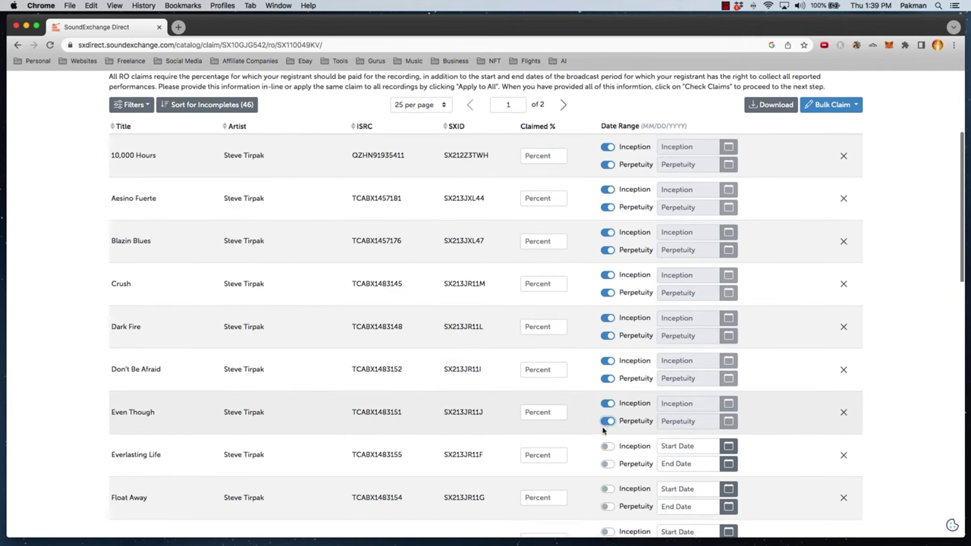
scroll(606, 424, "down", 4)
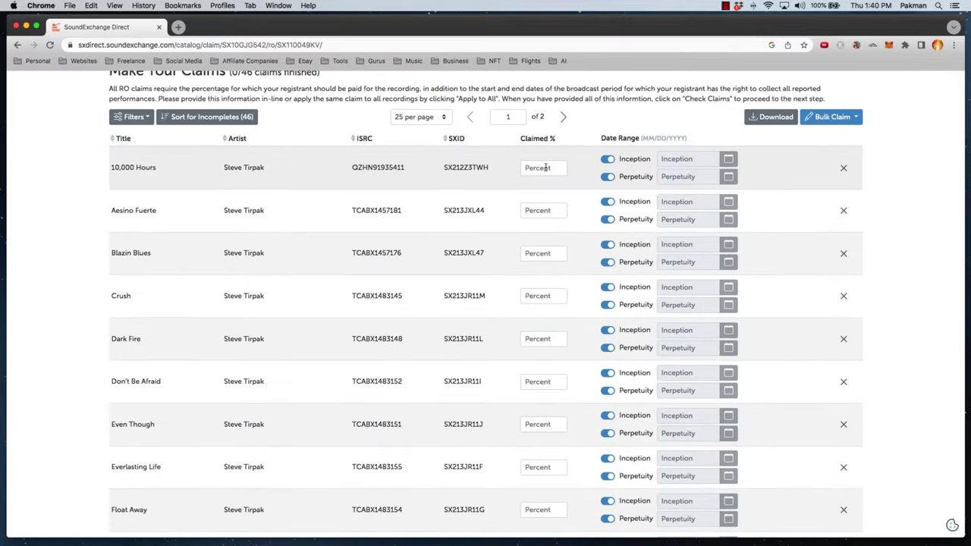
Step: Set the claimed percentage to 100 for 10,000 Hours, Aesino Fuerte, Blazin Blues, Crush and Dark Fire
left_click(546, 167)
type("100")
double_click(544, 169)
key("cmd+c")
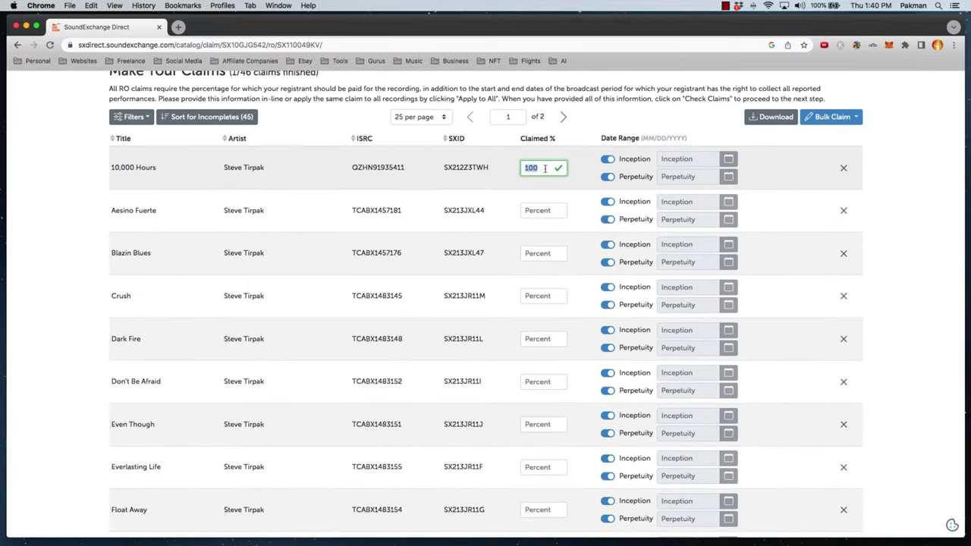
left_click(538, 210)
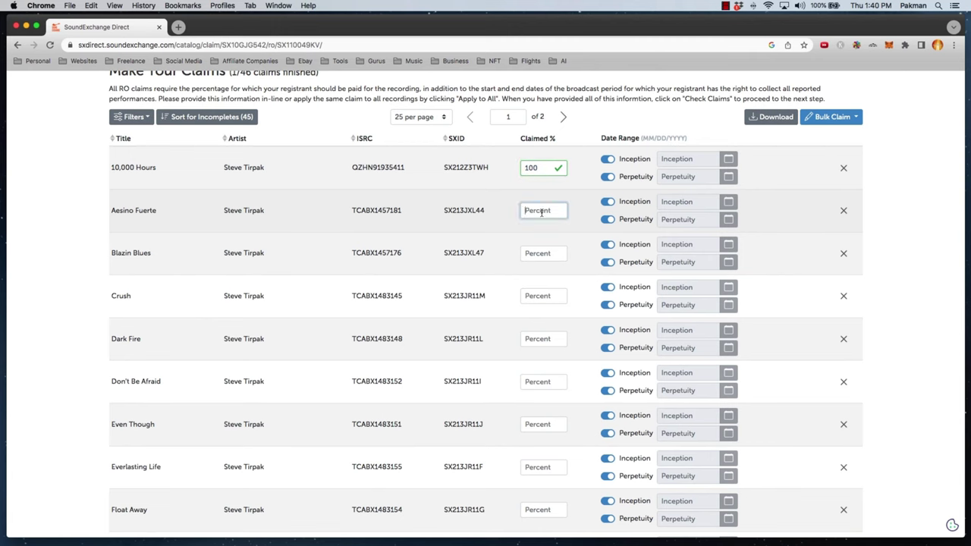
key("cmd+v")
left_click(540, 253)
key("super+v")
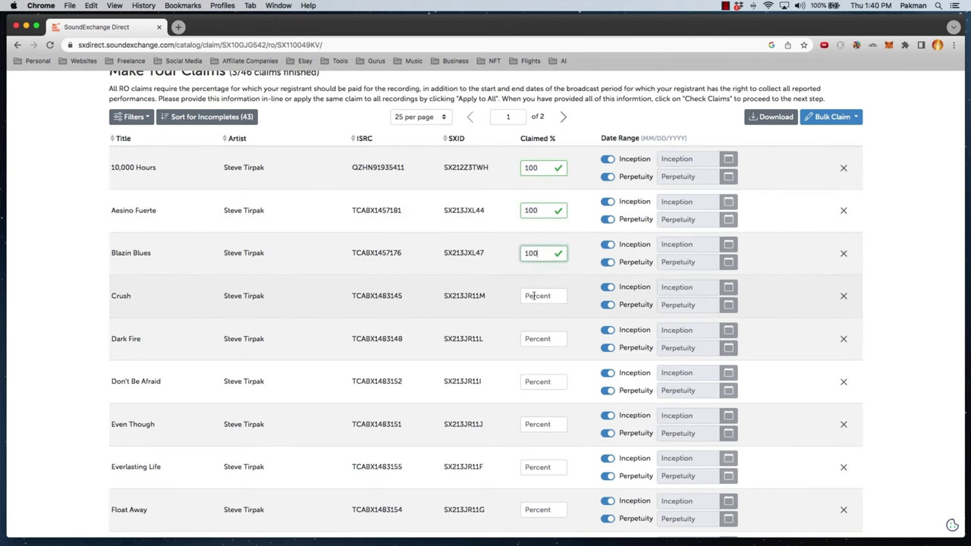
left_click(546, 297)
key("super+v")
left_click(536, 339)
key("super+v")
Step: Enter a 100 percent claim for each recording from Don't Be Afraid through Indefinite
scroll(586, 388, "down", 4)
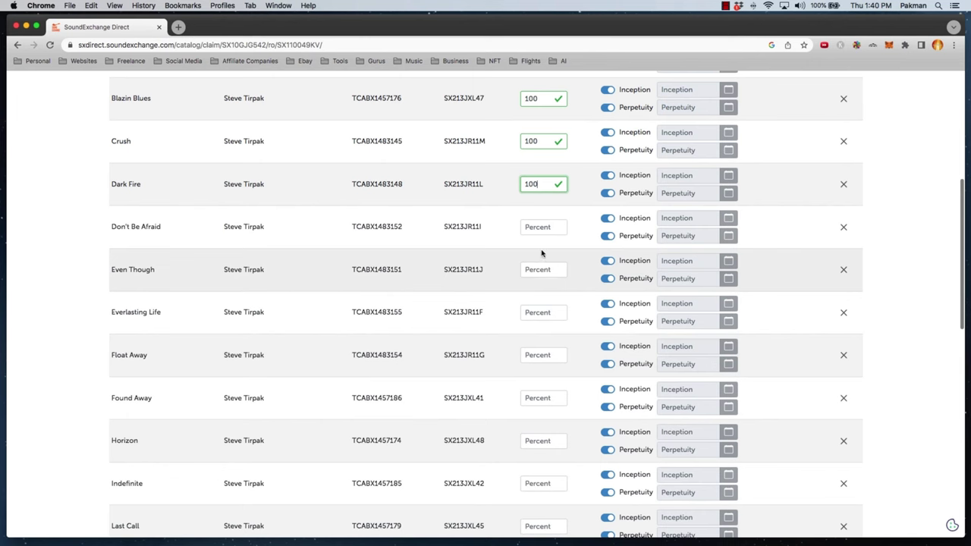
left_click(539, 229)
key("super+v")
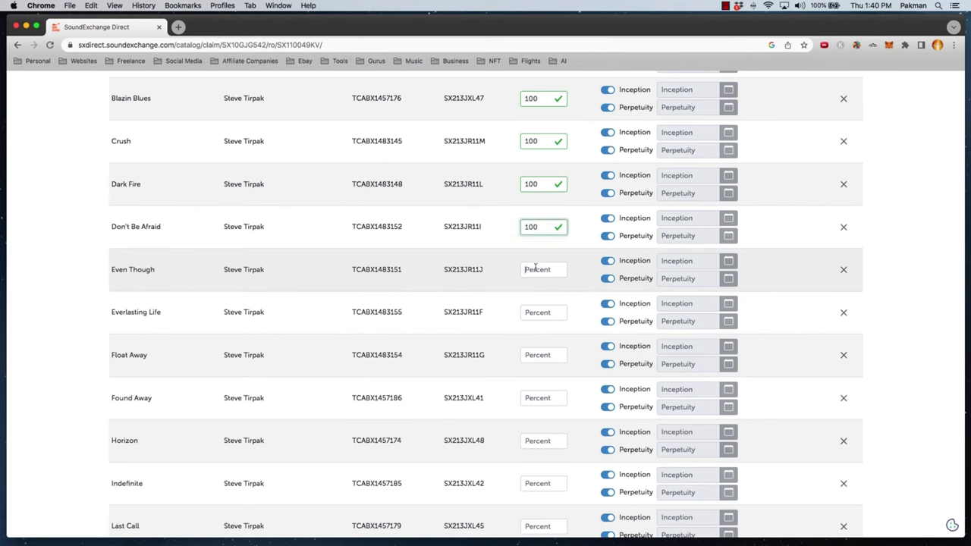
left_click(532, 269)
key("super+v")
left_click(535, 311)
key("super+v")
scroll(485, 303, "down", 3)
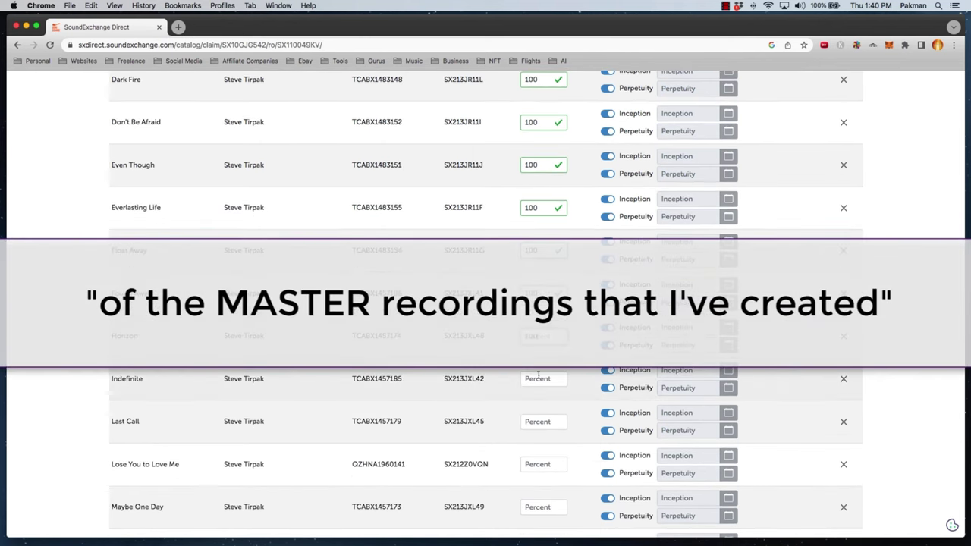
left_click(543, 335)
type("100")
left_click(543, 378)
type("100")
Step: Enter a 100 percent claim for Last Call, Lose You to Love Me and the following solo recordings, up to the final You Promised
scroll(590, 424, "down", 4)
scroll(590, 424, "down", 1)
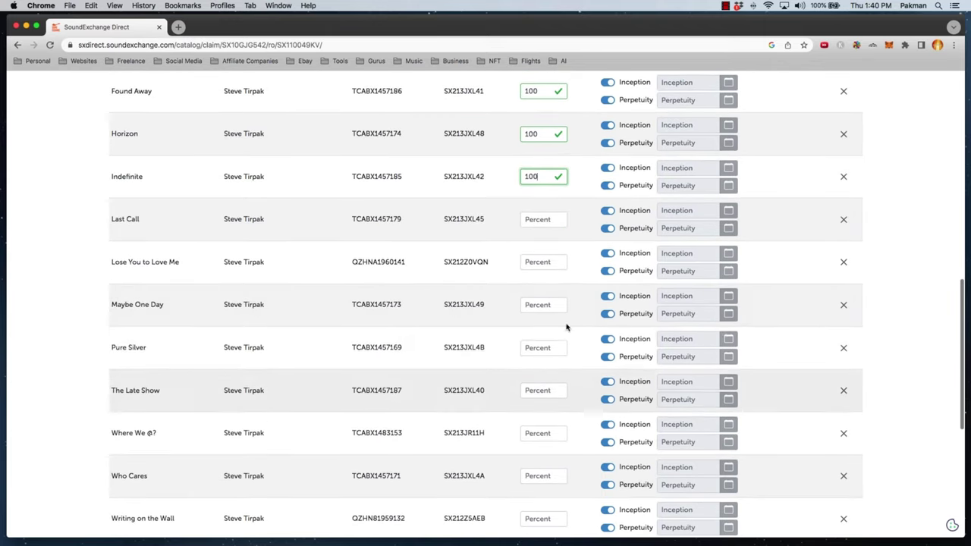
left_click(541, 219)
type("100")
left_click(535, 261)
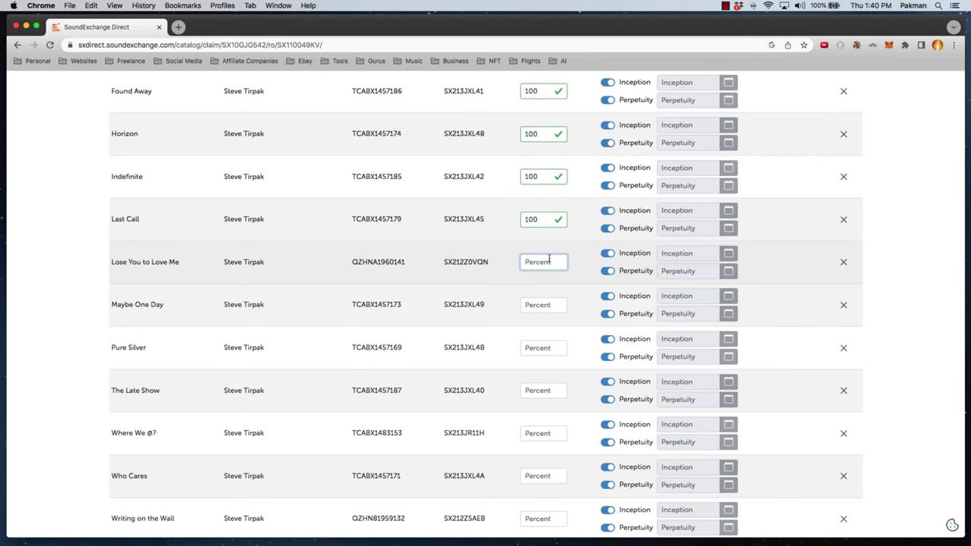
type("100")
left_click(535, 304)
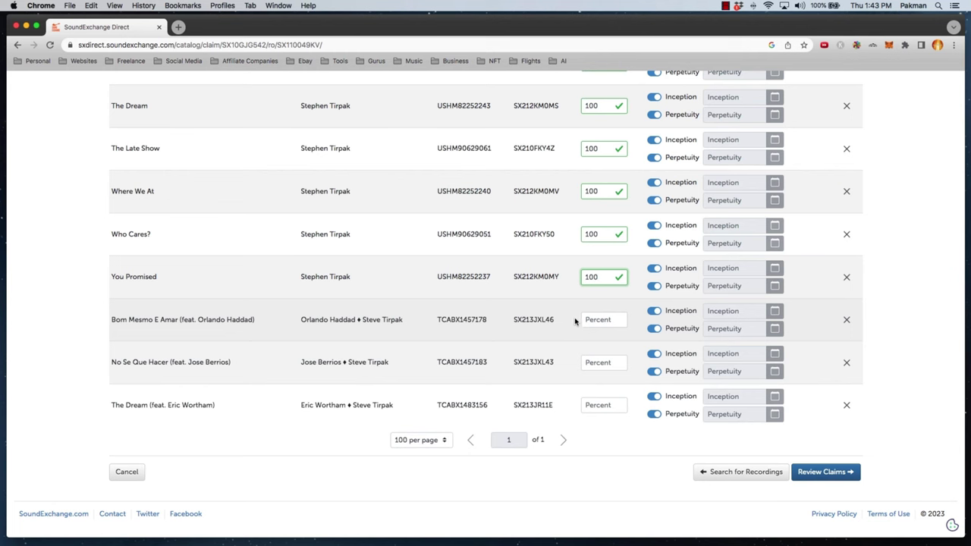
Step: Set the claimed percentage to 50 for the featured-artist versions of Bom Mesmo E Amar, No Se Que Hacer and The Dream
left_click(599, 320)
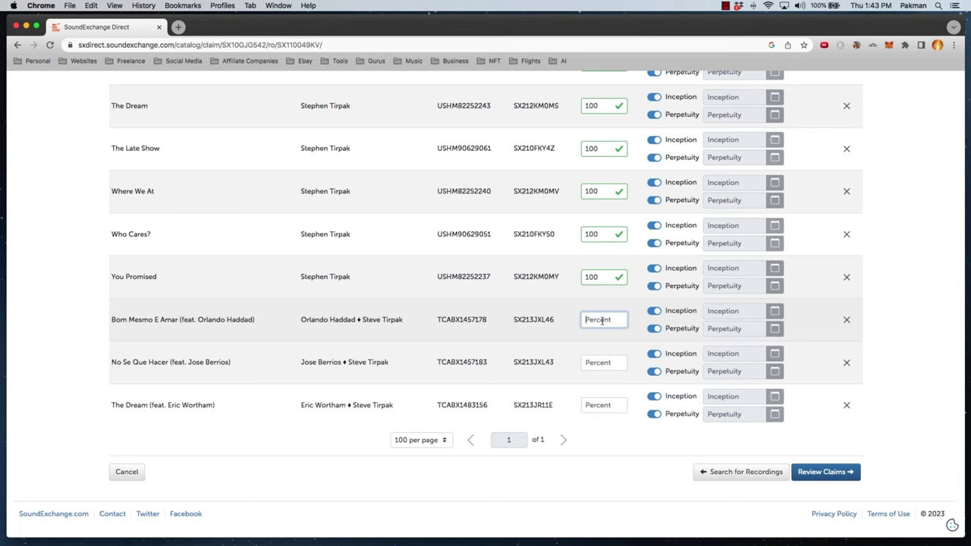
type("50")
left_click(596, 363)
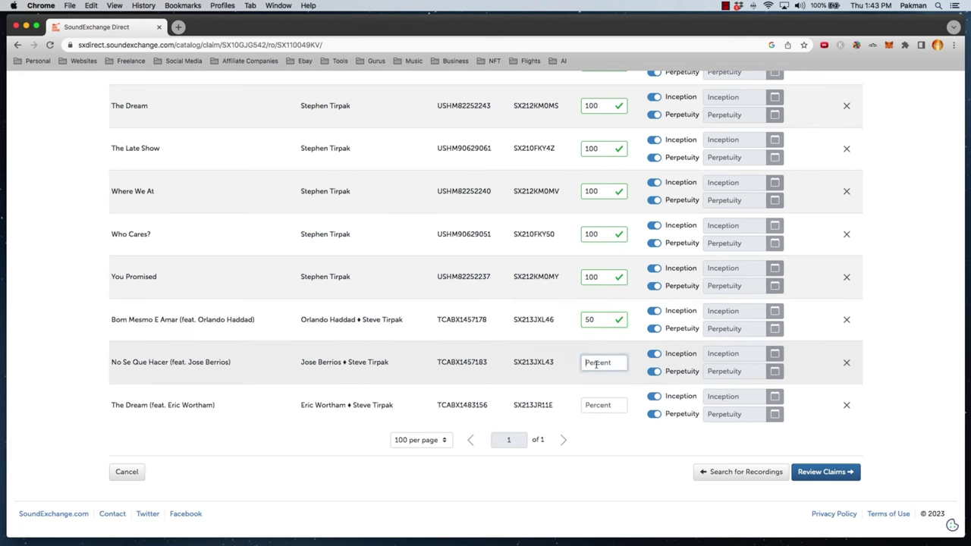
type("50")
left_click(601, 407)
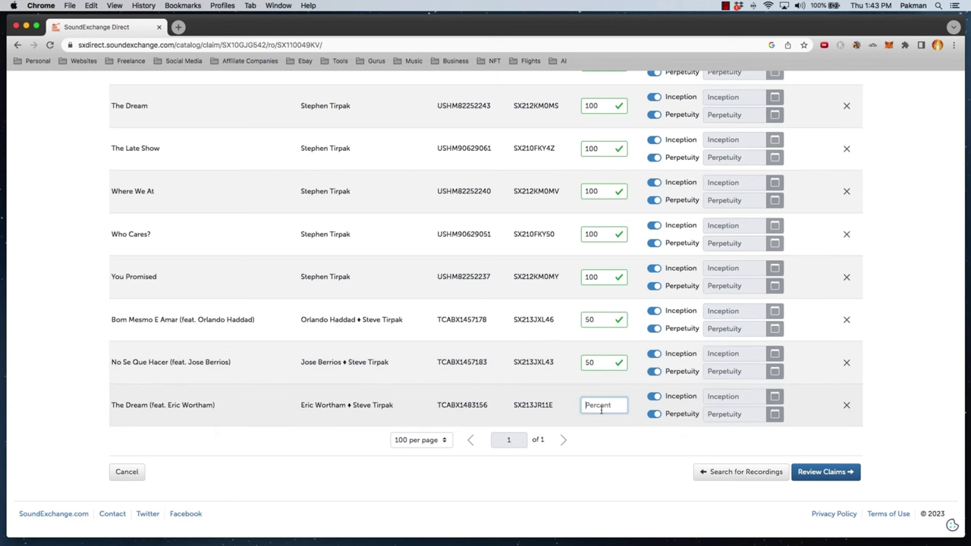
type("50")
left_click(610, 444)
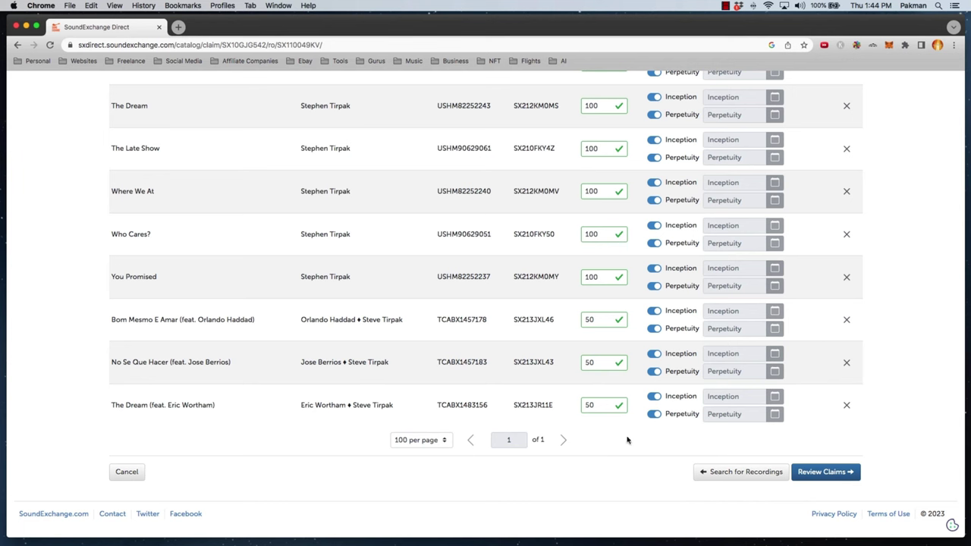
Step: Open the claims review, show 500 claims per page and check the claimed percentages against the artists down to the last recording
left_click(826, 473)
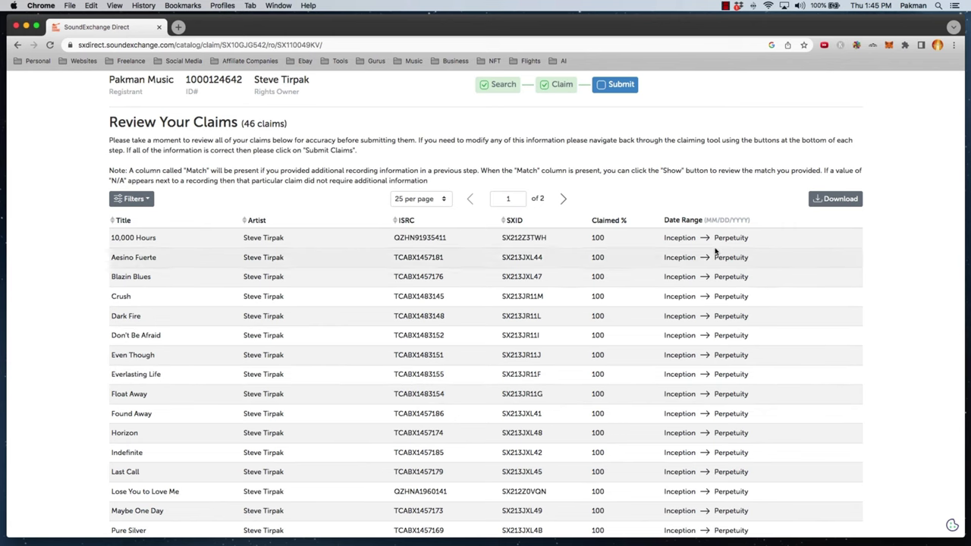
scroll(701, 251, "down", 8)
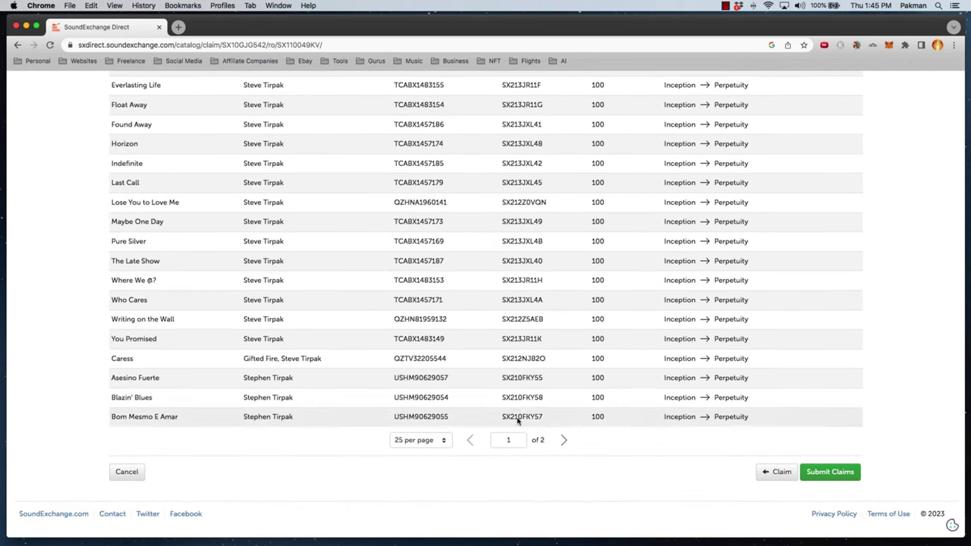
left_click(426, 439)
left_click(426, 455)
scroll(425, 216, "up", 1)
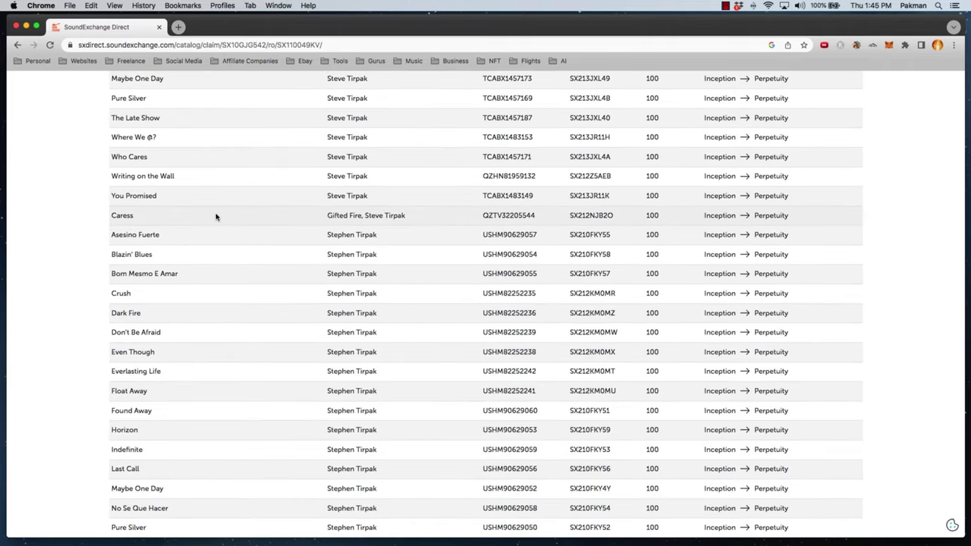
scroll(190, 215, "down", 1)
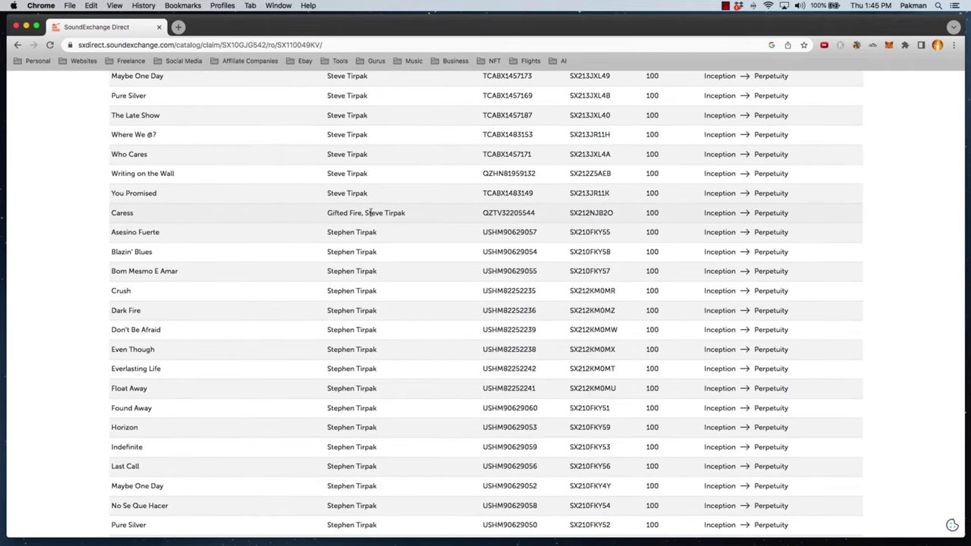
scroll(151, 218, "down", 3)
scroll(179, 219, "down", 4)
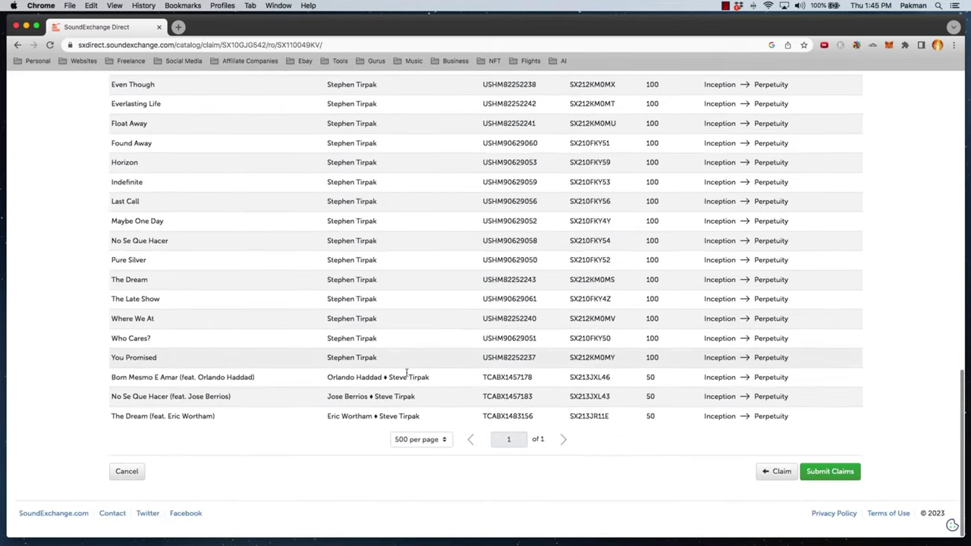
Step: Go back to the claim entries and set the claimed percentage for Caress to 25
left_click(773, 473)
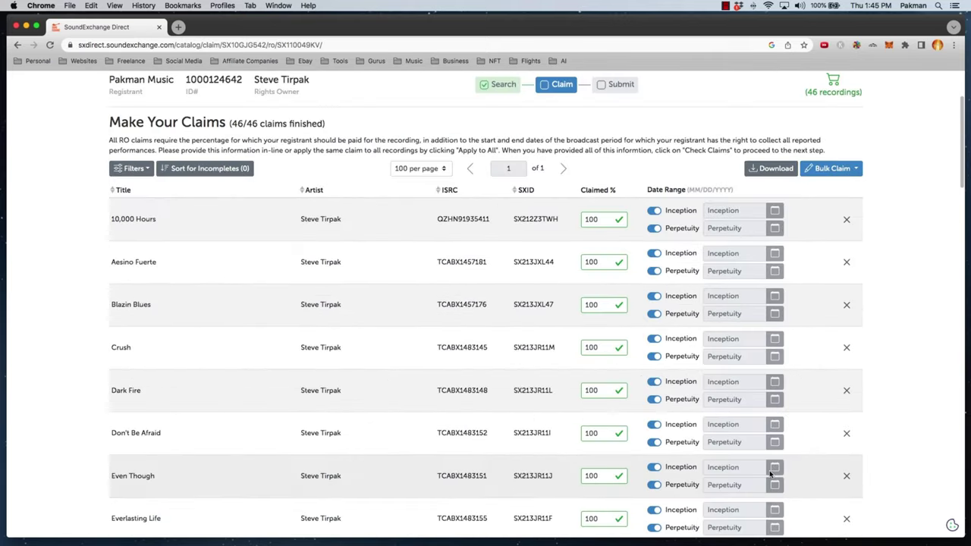
scroll(425, 387, "down", 3)
scroll(432, 385, "down", 10)
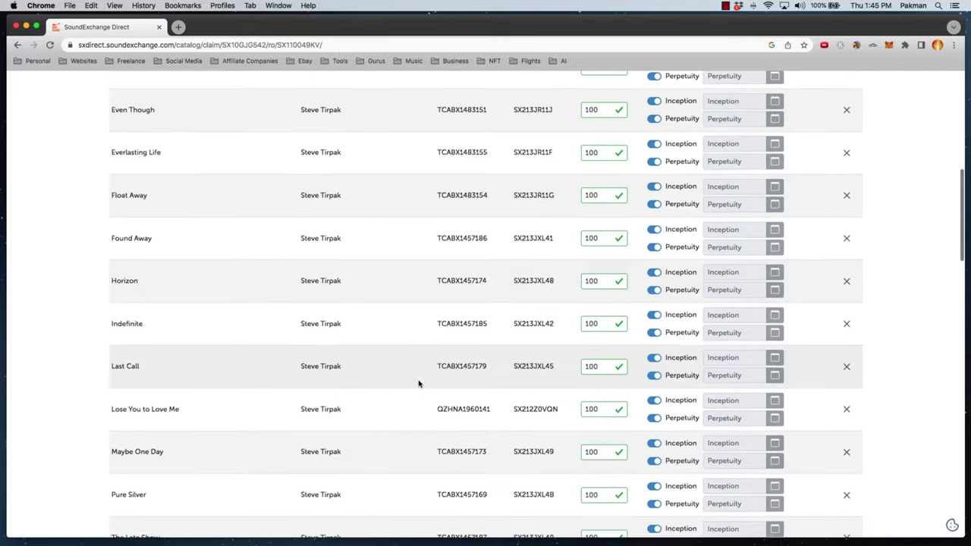
scroll(418, 384, "down", 6)
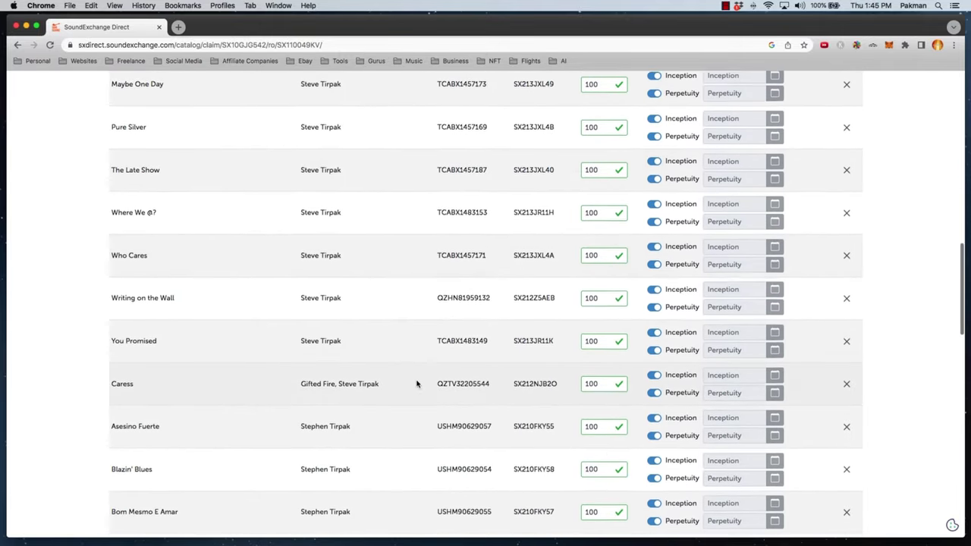
left_click(604, 377)
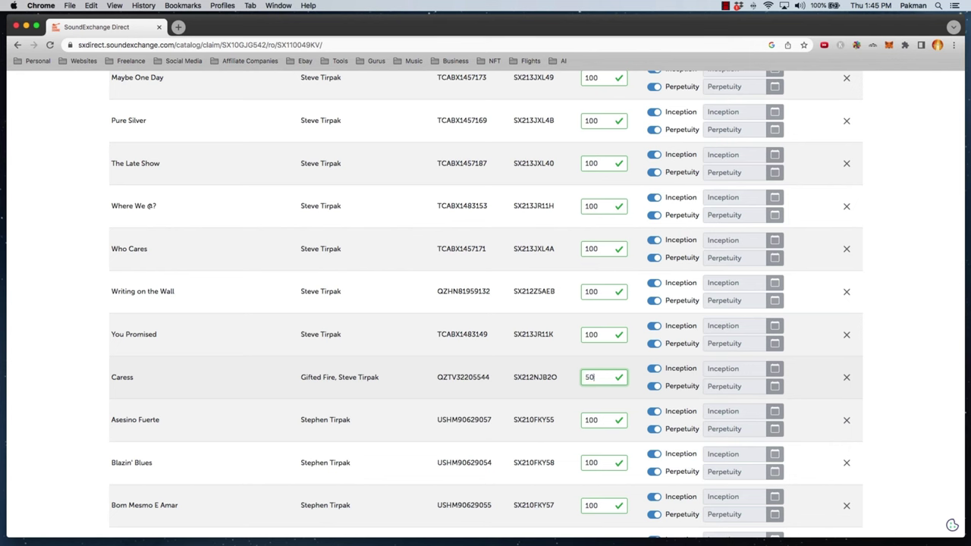
type("5")
key("BackSpace")
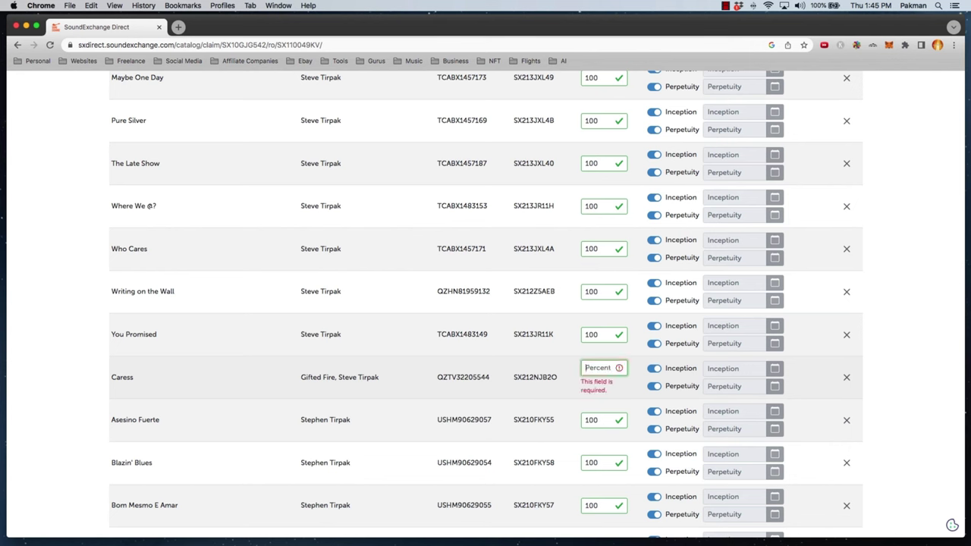
type("75")
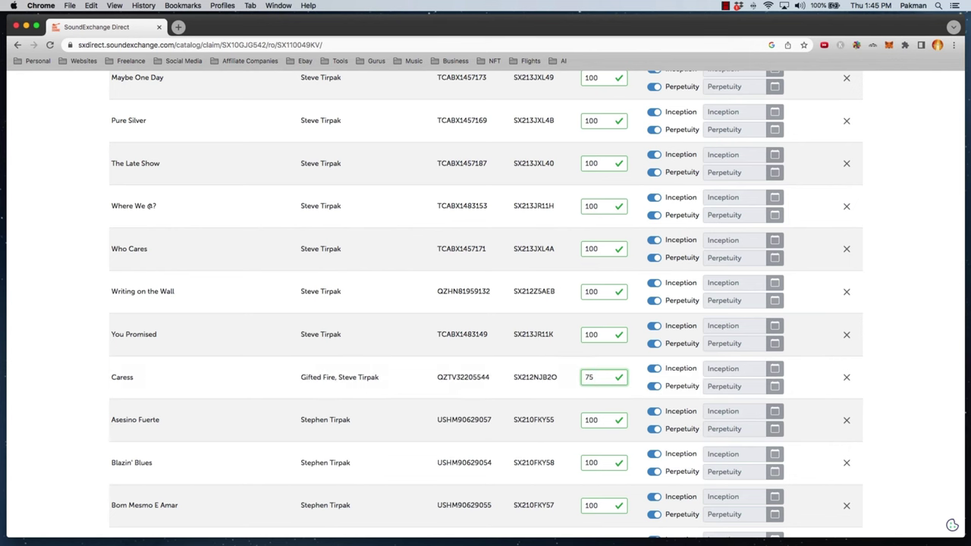
type("25")
Step: Return to the claims review and submit the claims, accepting the legal agreement
scroll(910, 389, "down", 6)
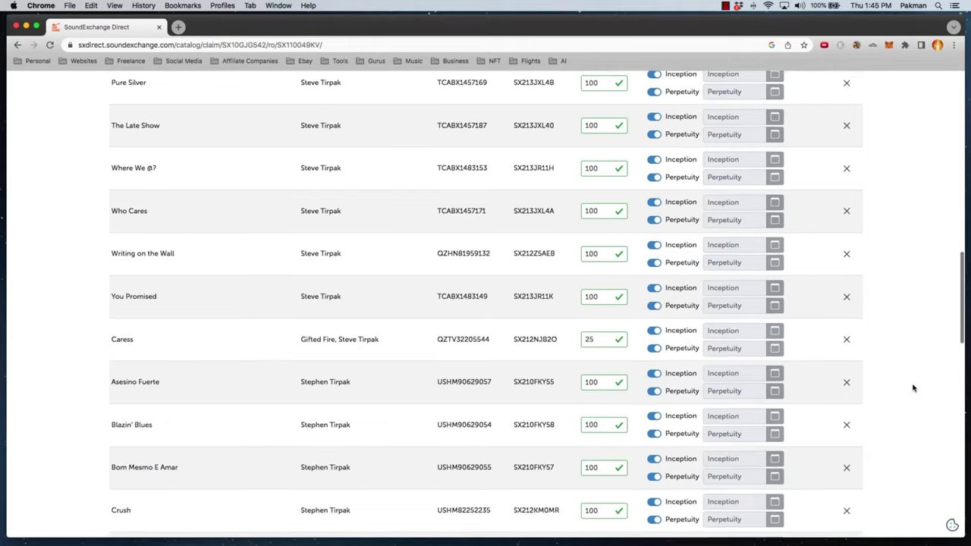
scroll(912, 387, "down", 15)
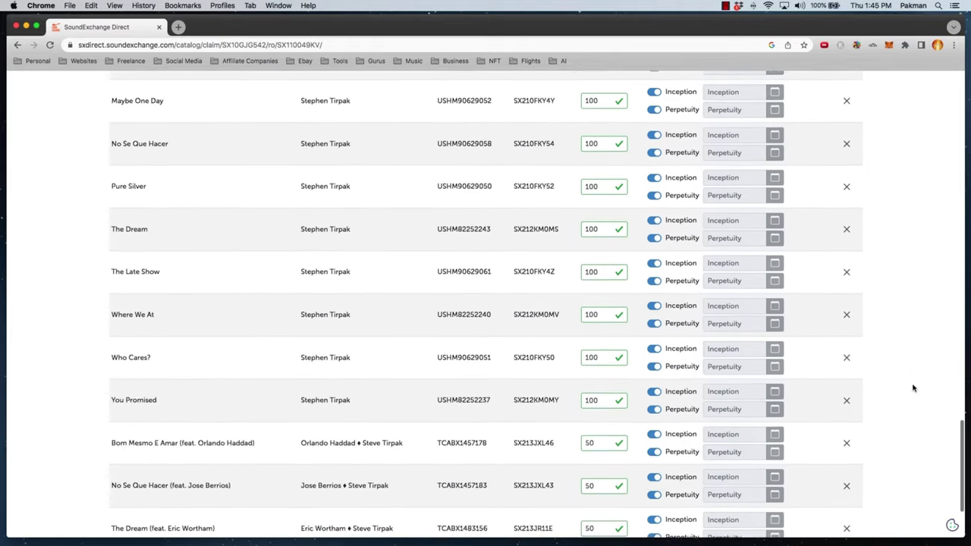
scroll(912, 388, "down", 4)
left_click(823, 468)
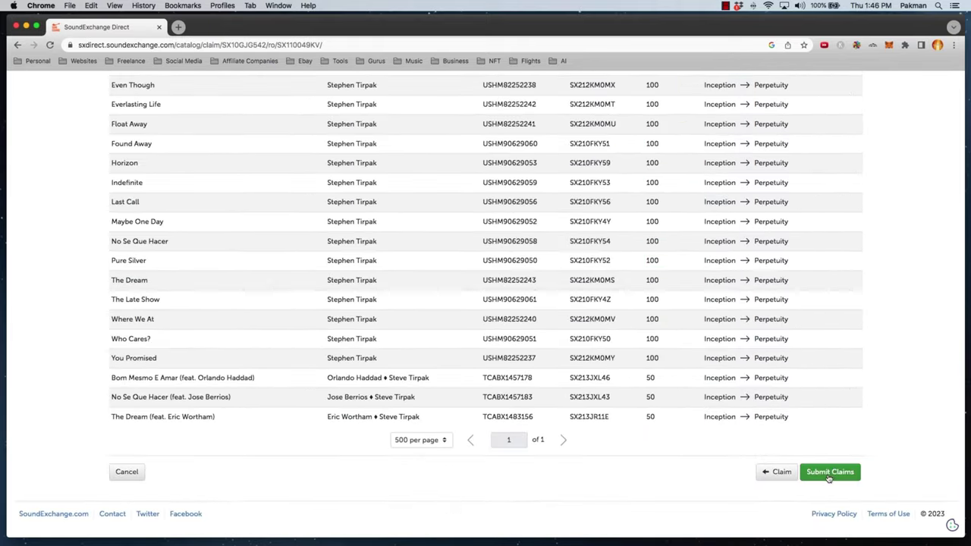
left_click(829, 472)
left_click(645, 207)
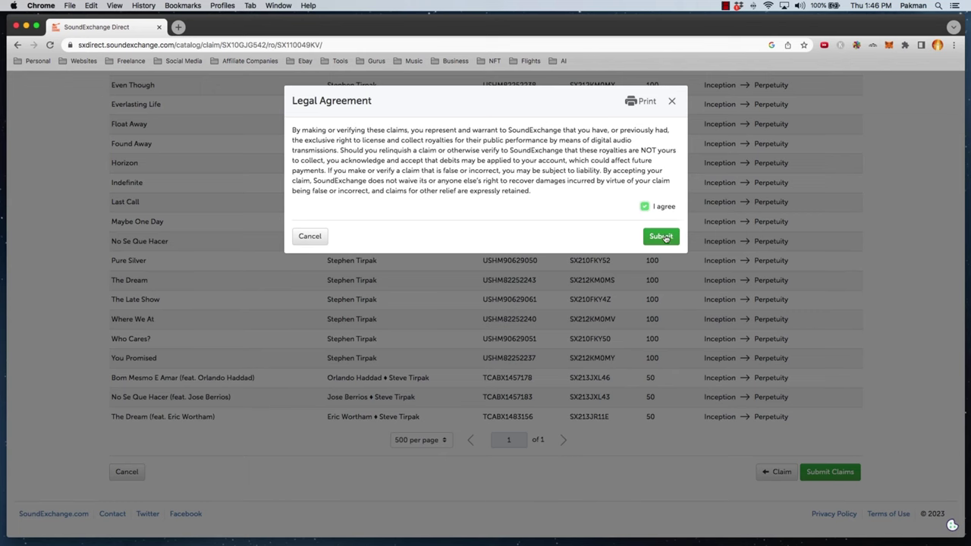
left_click(662, 236)
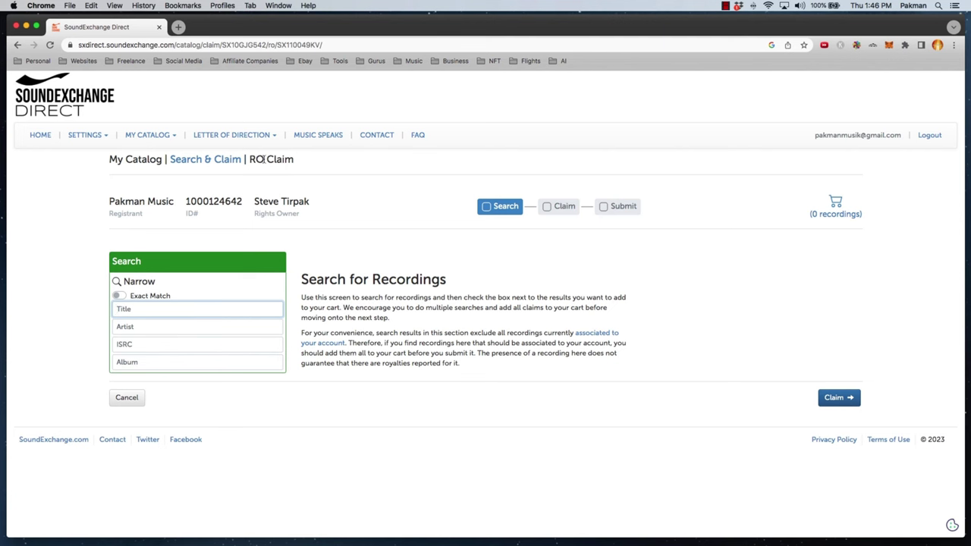
Step: Search the rights owner recordings for the artist Pak Knight
left_click(155, 326)
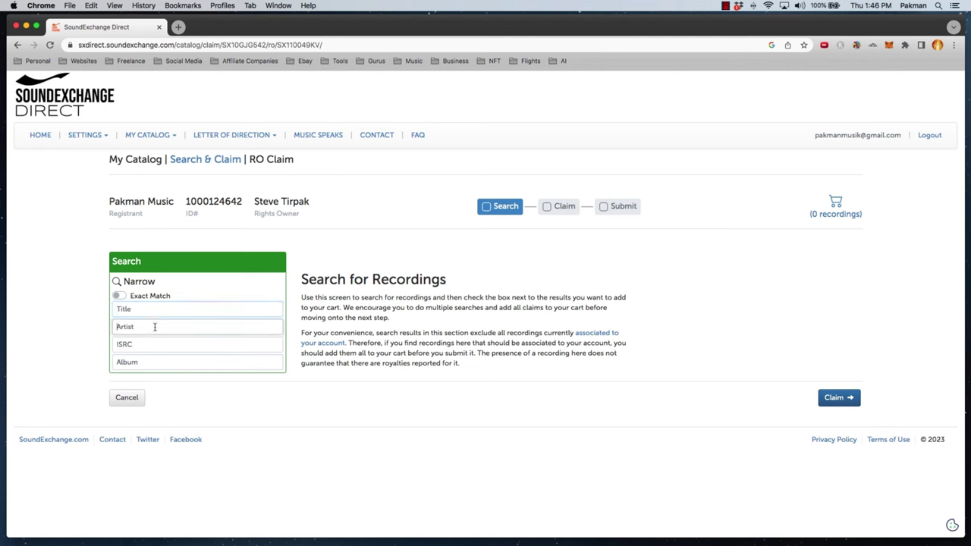
type("Pak Knight")
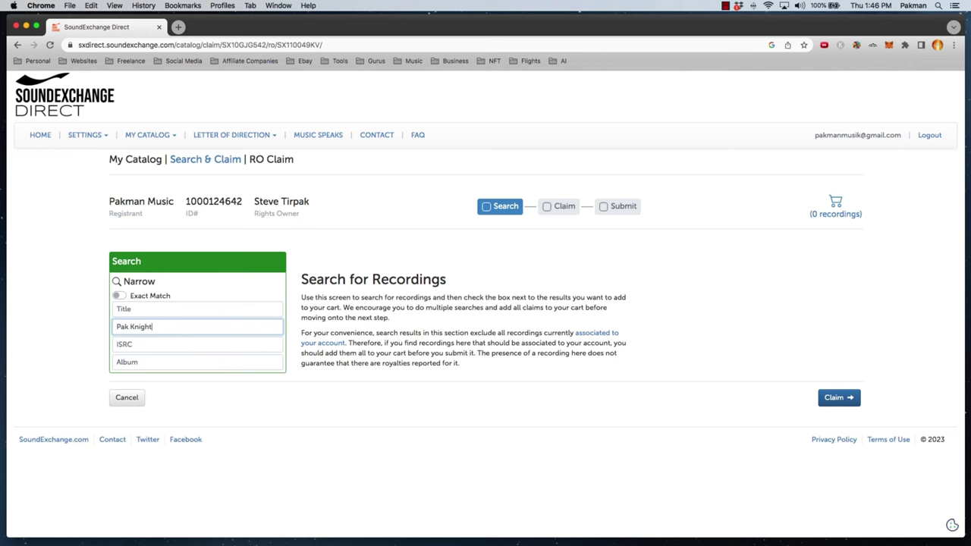
key("Return")
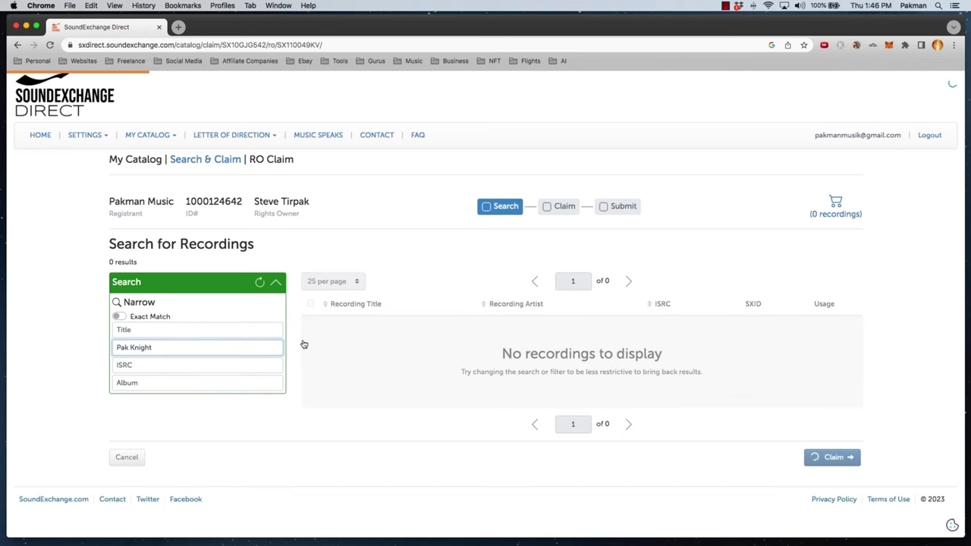
Step: Select Electric Wave, Night Rider, Punch It, Secrets and The Vapor, and proceed to claiming them
scroll(300, 341, "down", 3)
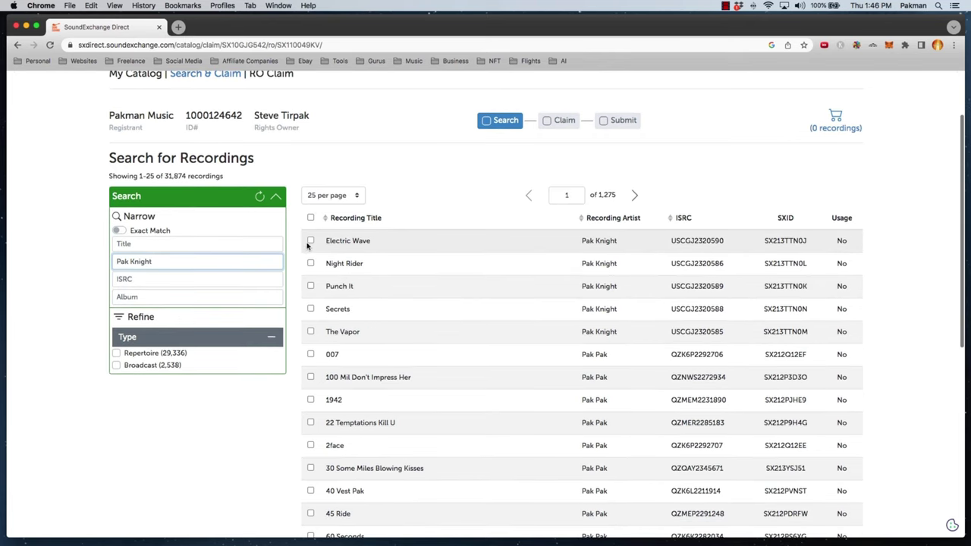
left_click(310, 240)
left_click(310, 264)
left_click(310, 286)
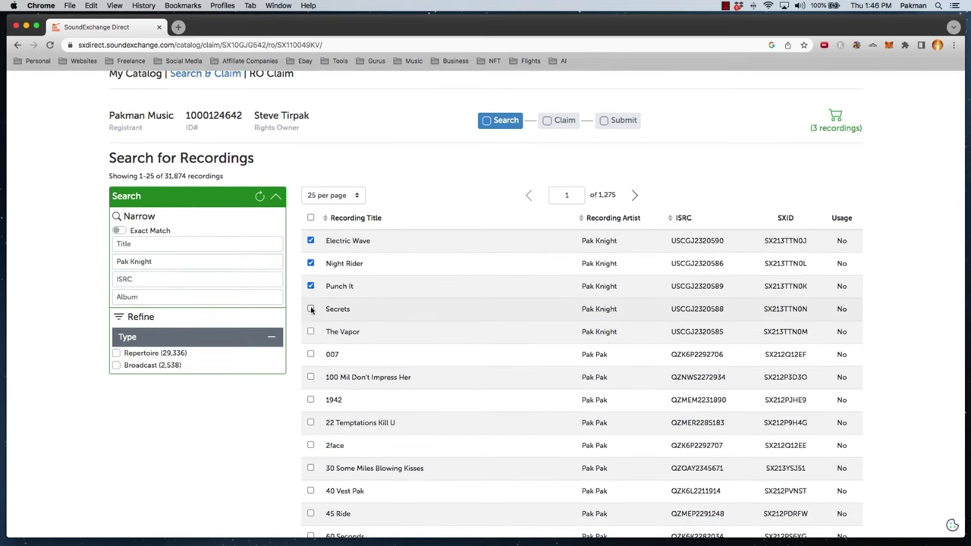
left_click(310, 308)
left_click(310, 331)
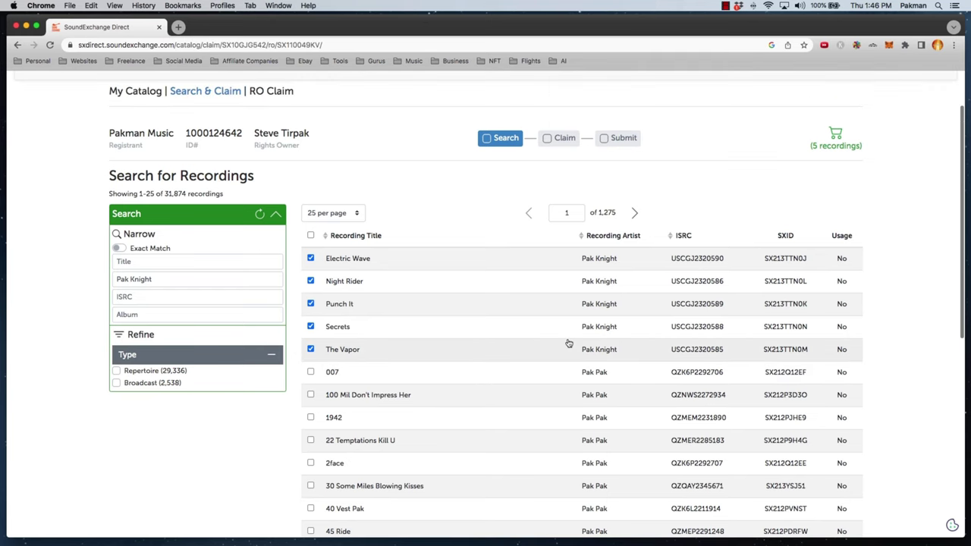
scroll(568, 344, "down", 7)
scroll(568, 343, "down", 3)
left_click(838, 471)
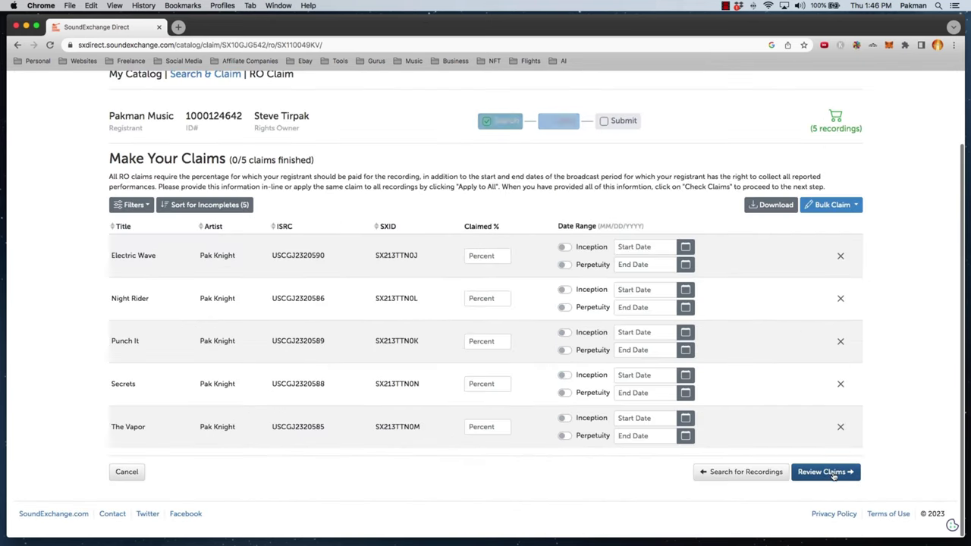
Step: Set the date range to Inception and Perpetuity for all five Pak Knight recordings
left_click(563, 246)
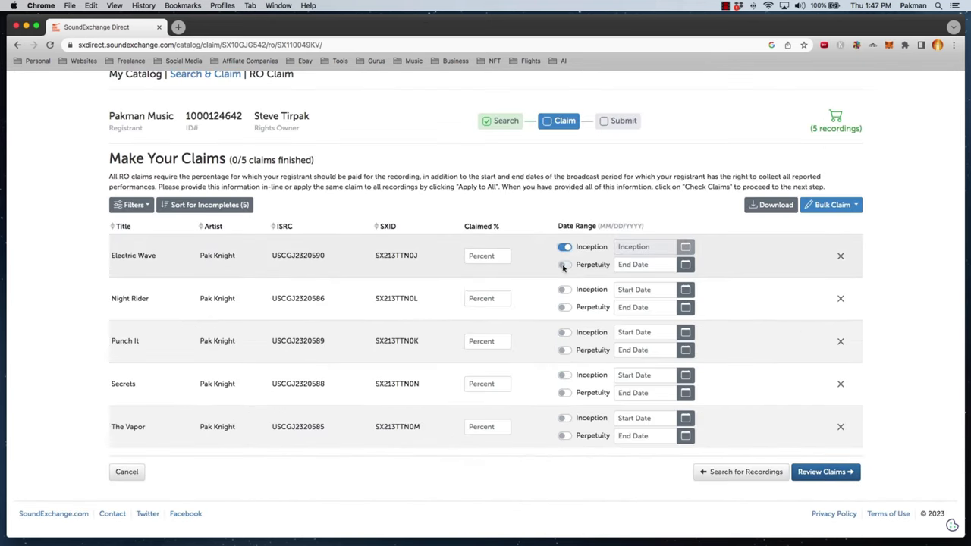
left_click(563, 264)
left_click(563, 289)
left_click(563, 307)
left_click(564, 332)
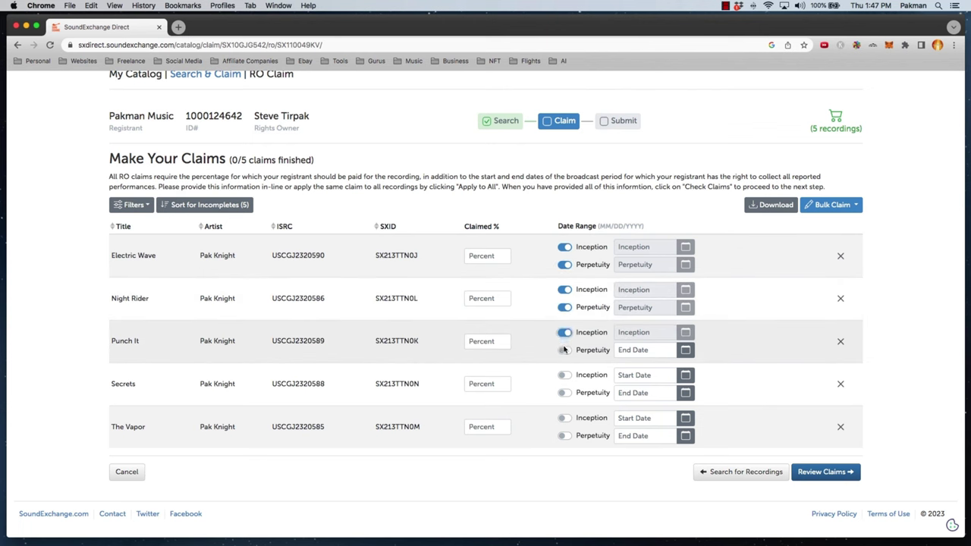
left_click(563, 349)
left_click(564, 374)
left_click(563, 392)
left_click(563, 417)
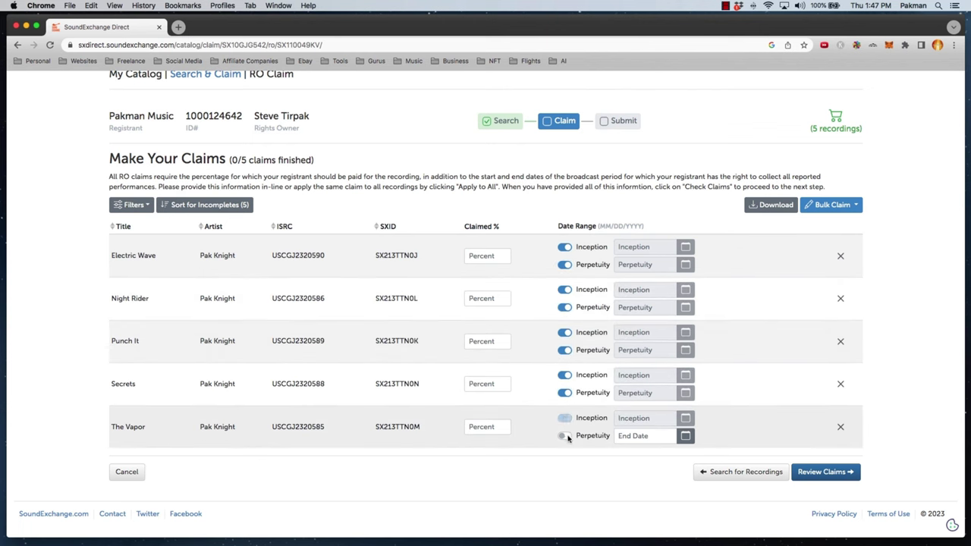
left_click(564, 435)
Step: Enter a 100 percent claim for each of the five Pak Knight recordings and proceed to the claims review
left_click(490, 256)
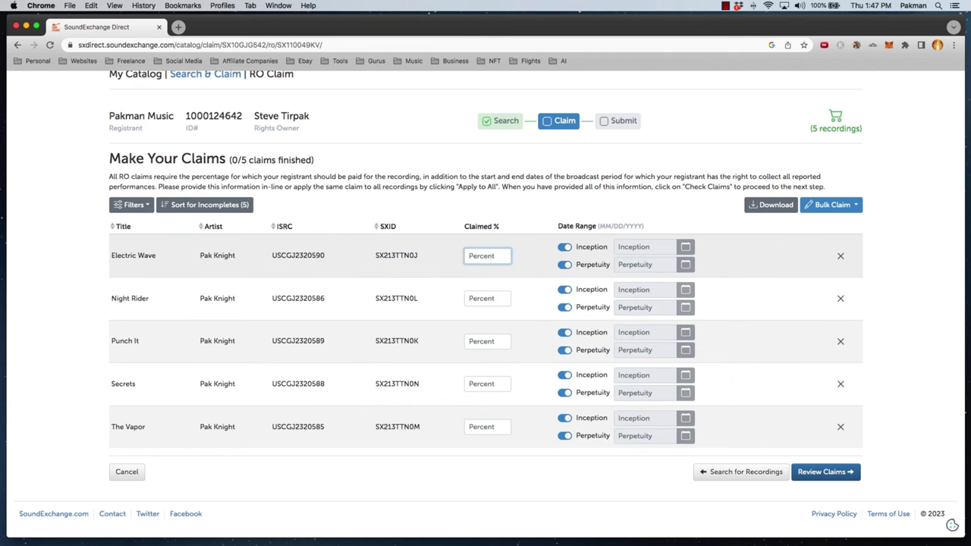
type("100")
double_click(482, 255)
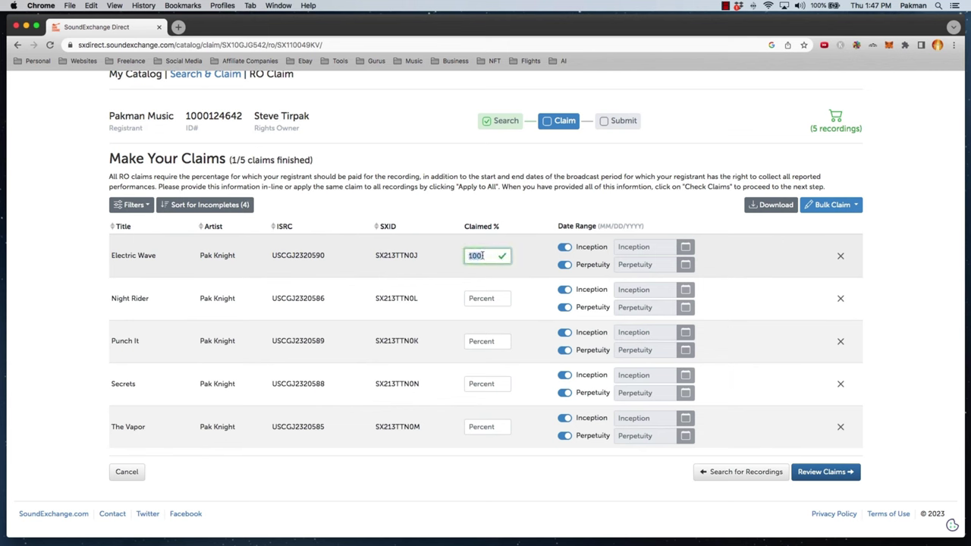
key("ctrl+c")
left_click(478, 298)
key("ctrl+v")
left_click(477, 341)
key("ctrl+v")
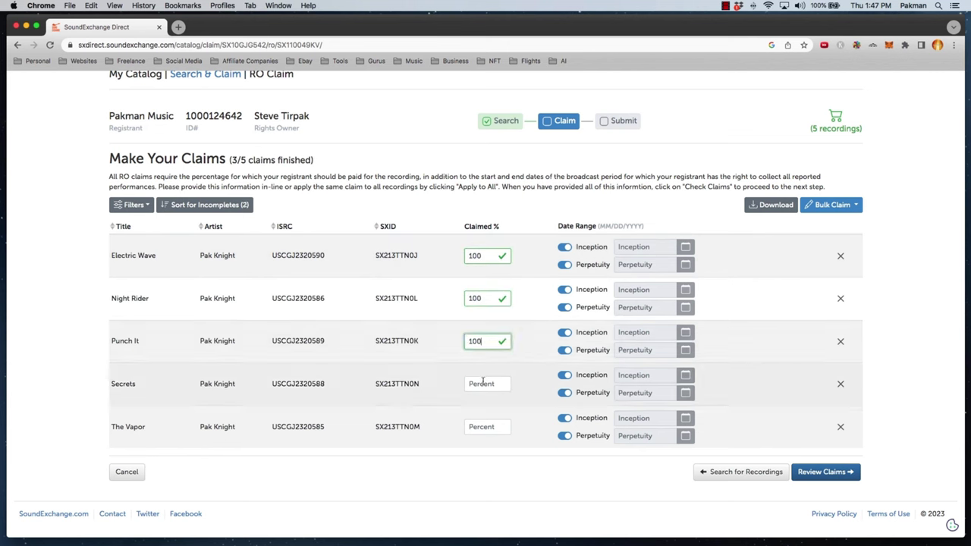
left_click(482, 383)
key("ctrl+v")
left_click(486, 427)
key("ctrl+v")
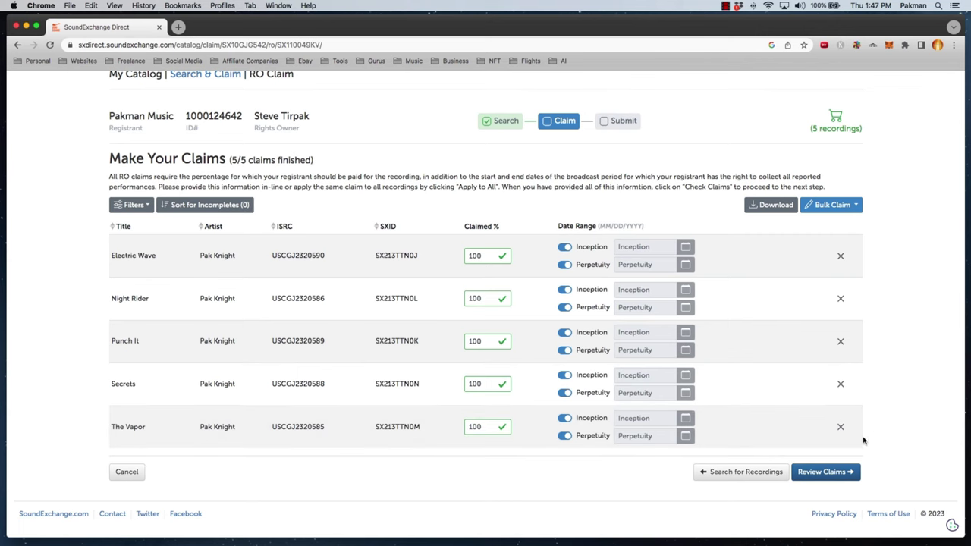
left_click(829, 473)
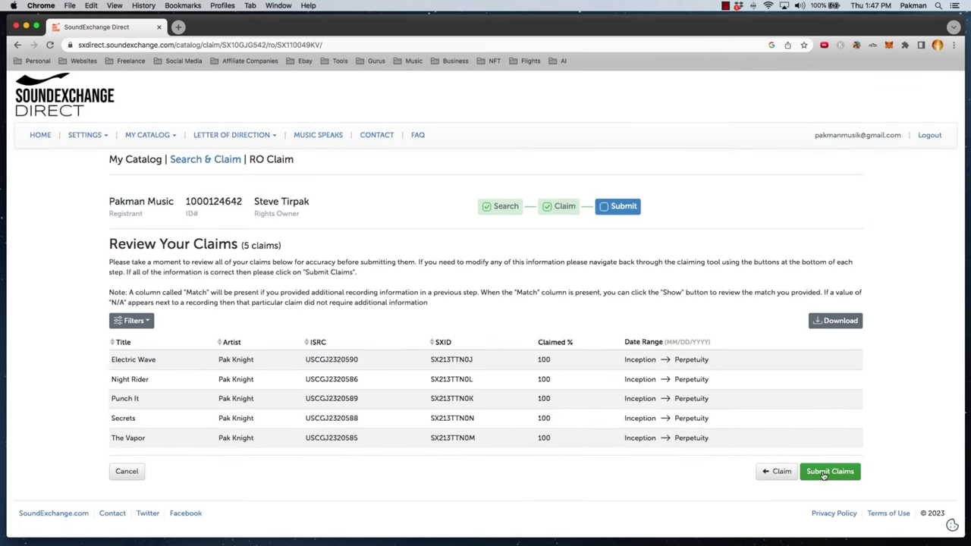
Step: Submit the five Pak Knight claims, accepting the legal agreement
left_click(829, 471)
left_click(645, 206)
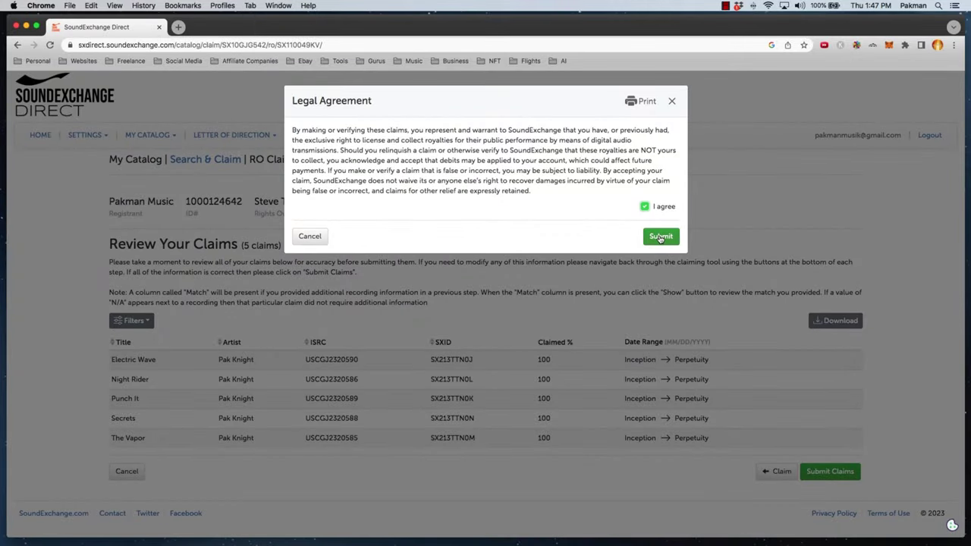
left_click(661, 235)
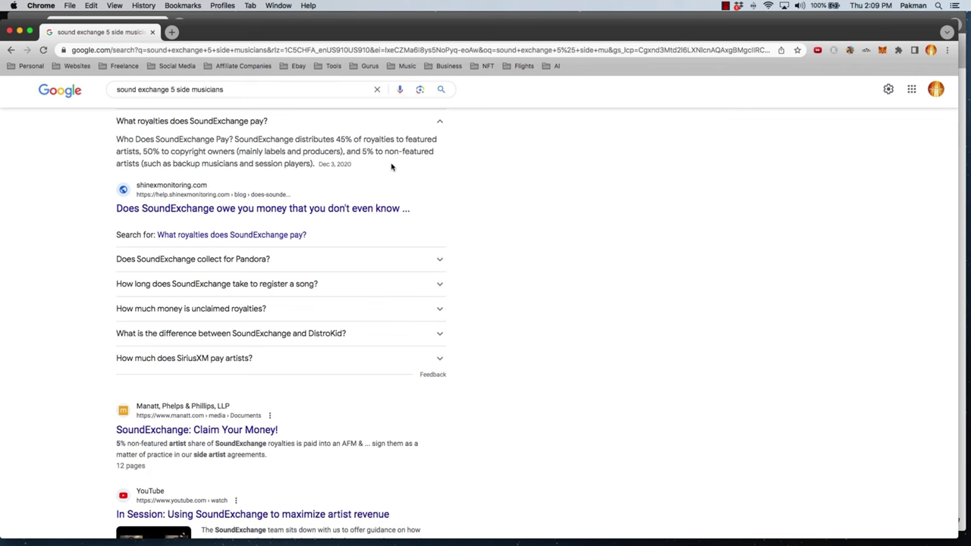
Step: Search Google for "special payments fund" and open the Sound Recording Special Payments Fund website
left_click(334, 50)
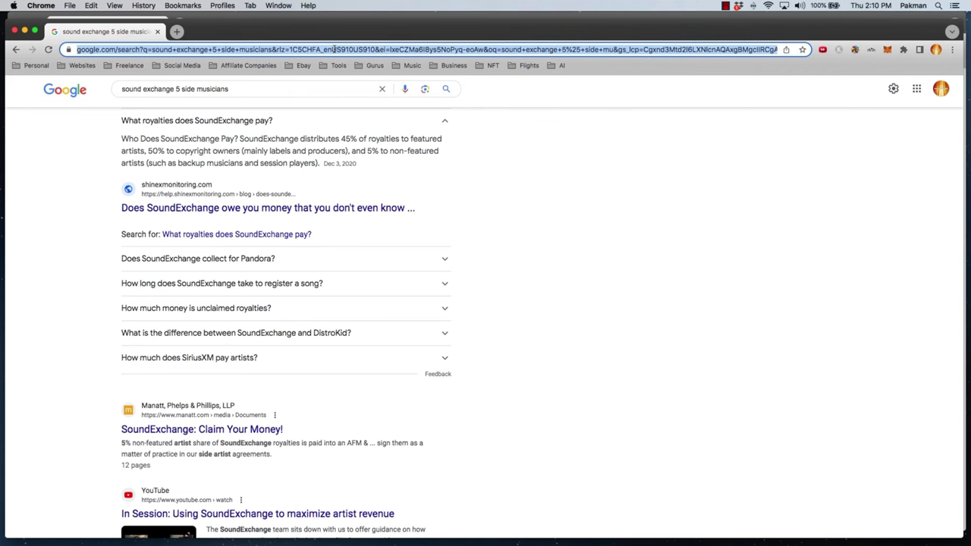
key("super+v")
key("Return")
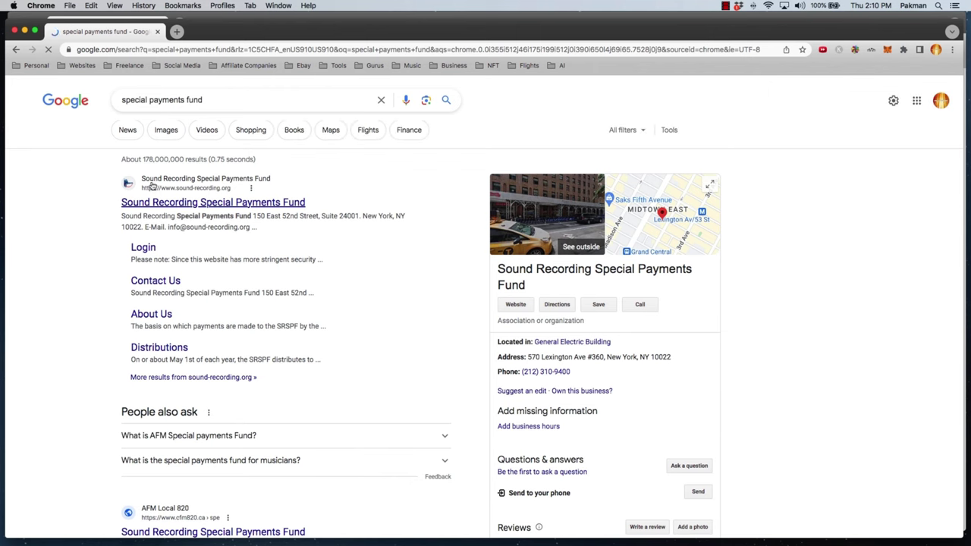
left_click(174, 203)
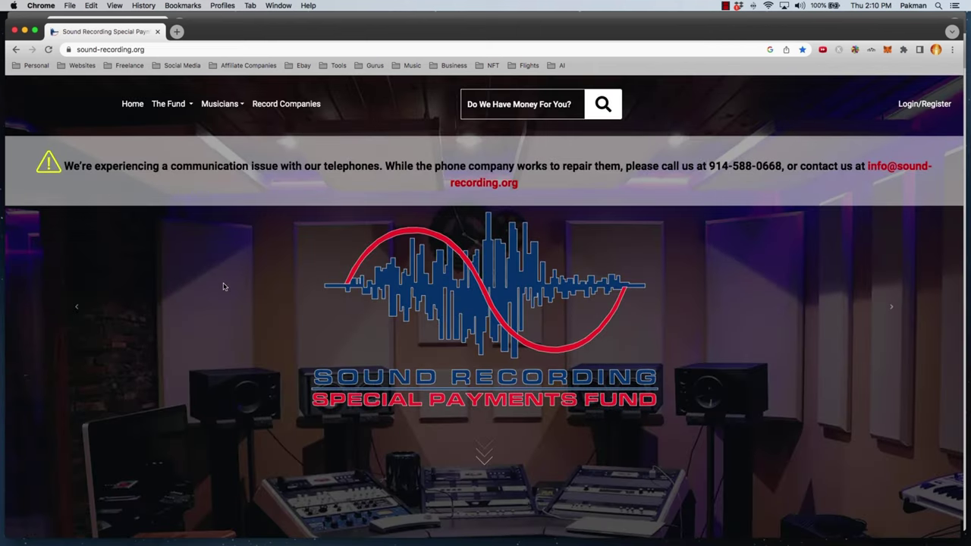
scroll(234, 309, "down", 1)
scroll(234, 309, "down", 1)
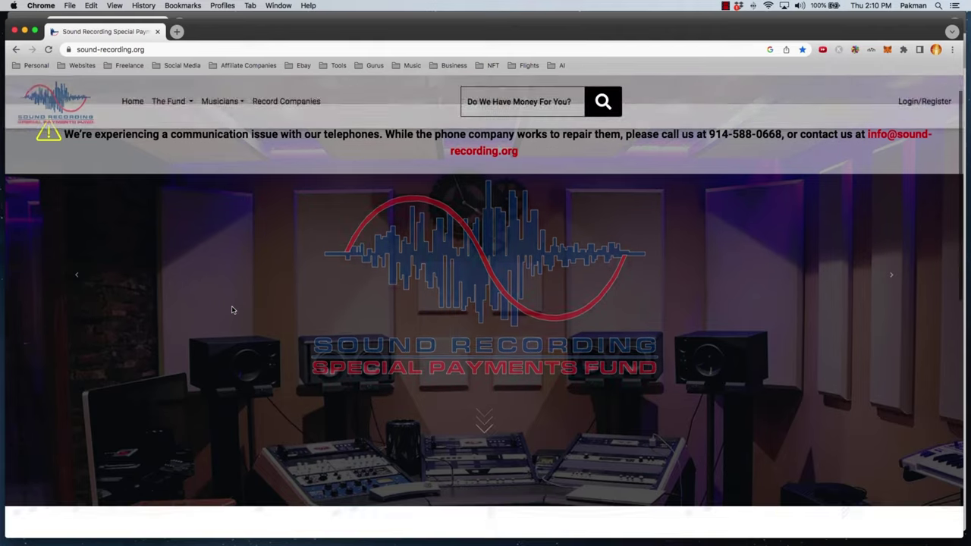
scroll(234, 309, "up", 2)
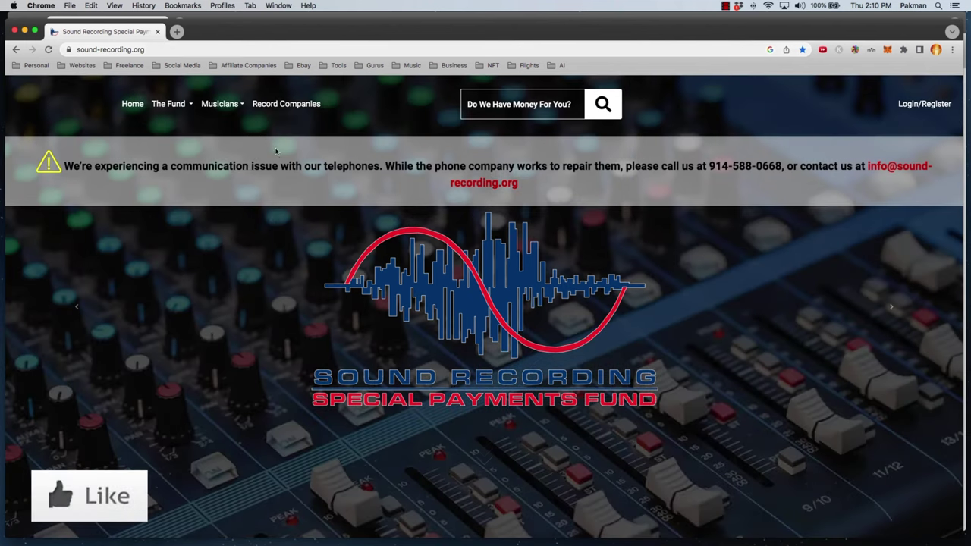
left_click(529, 370)
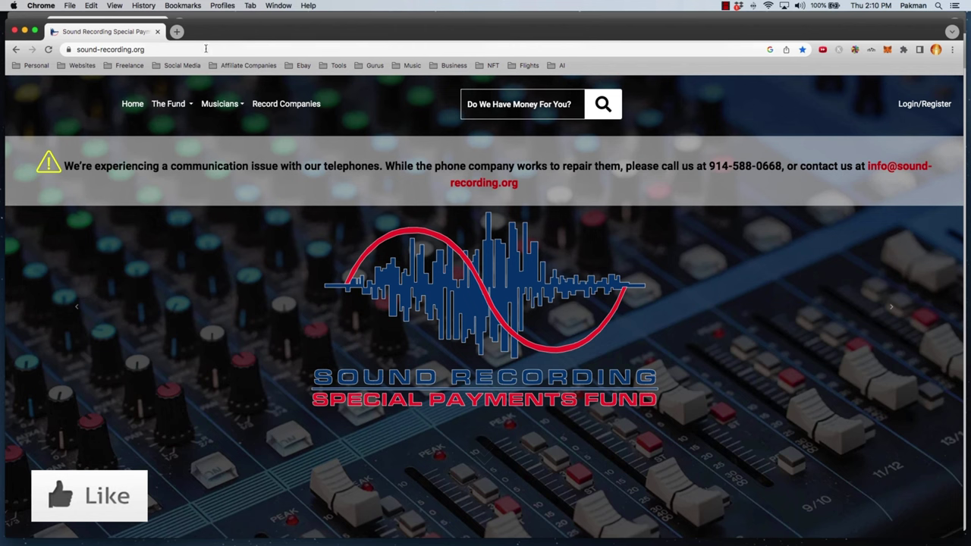